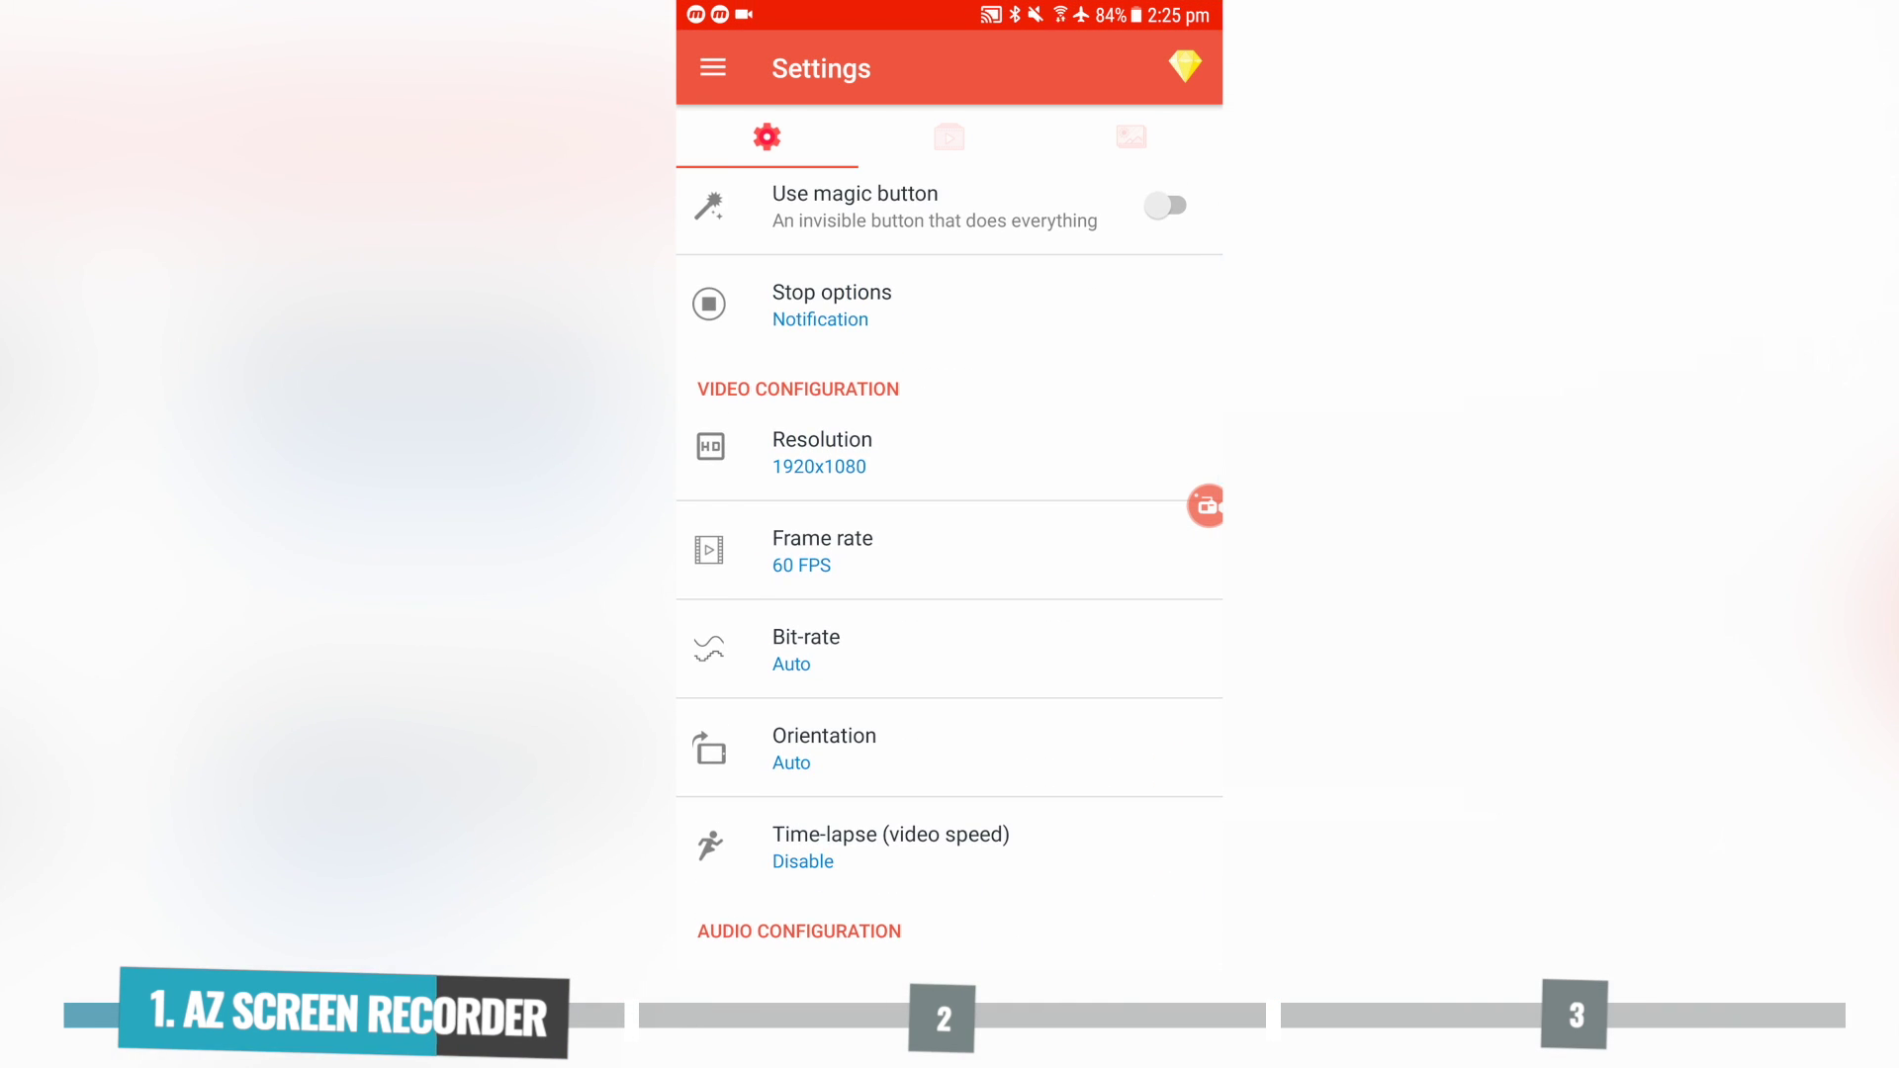
Step: Review the resolution and frame rate options, keeping 1920x1080 and 60 FPS
left_click(949, 453)
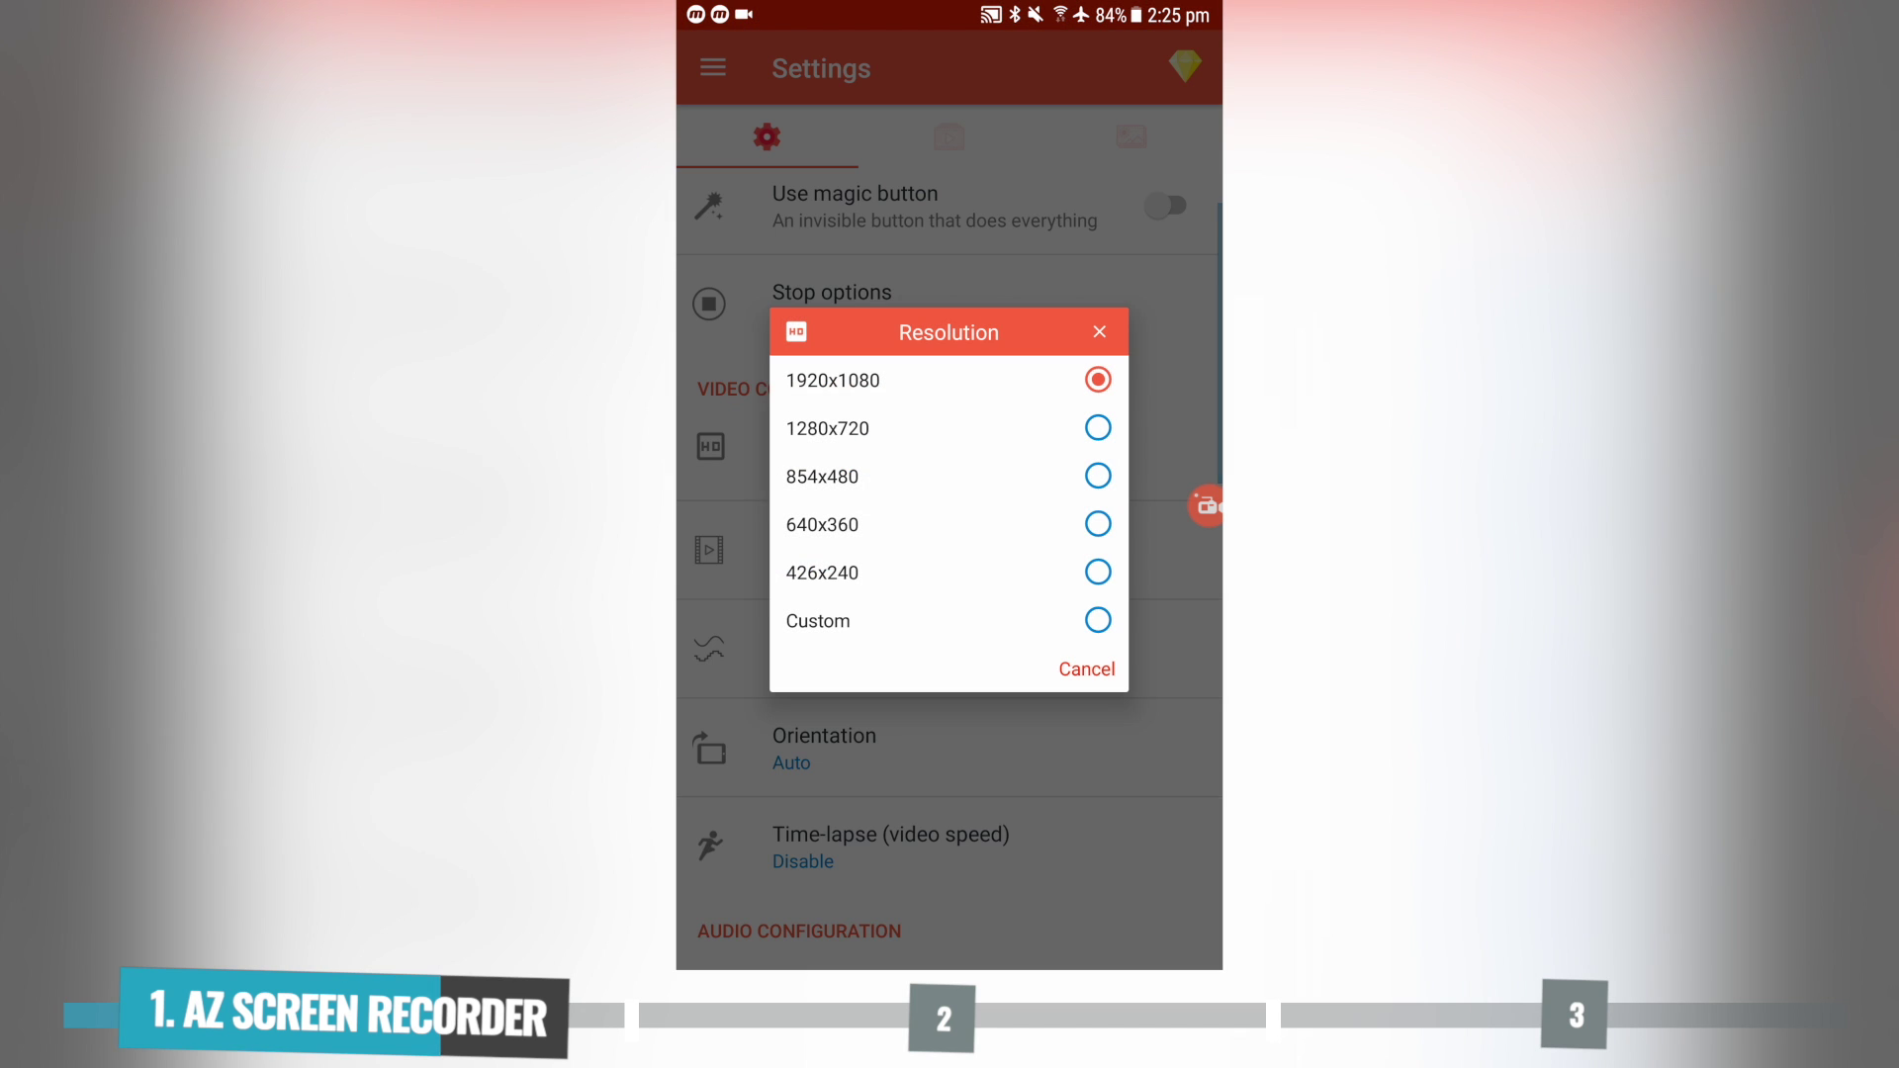
left_click(833, 380)
left_click(950, 551)
left_click(816, 379)
Step: Set the bit-rate to 12 Mbps and switch the front camera overlay on, then off
left_click(950, 649)
scroll(949, 504, "down", 2)
scroll(950, 504, "up", 2)
left_click(1087, 658)
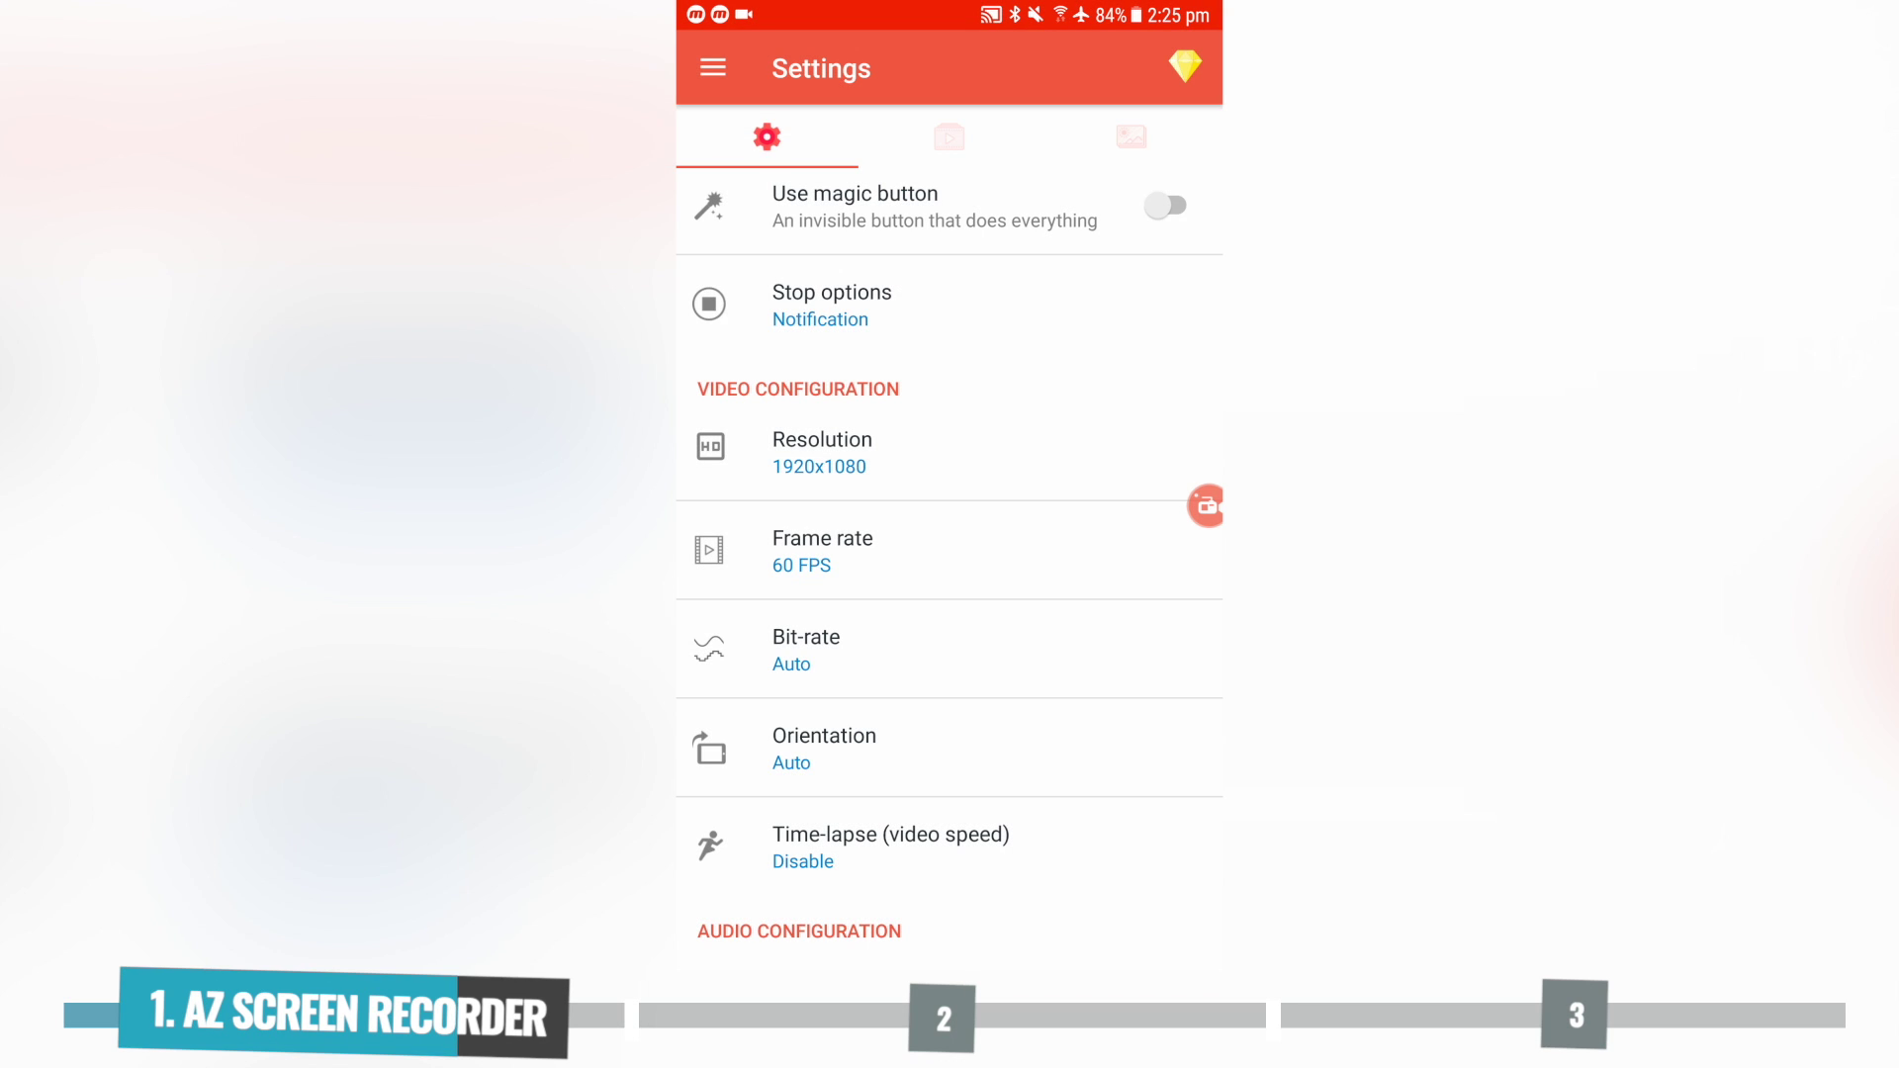
left_click(951, 648)
left_click(823, 439)
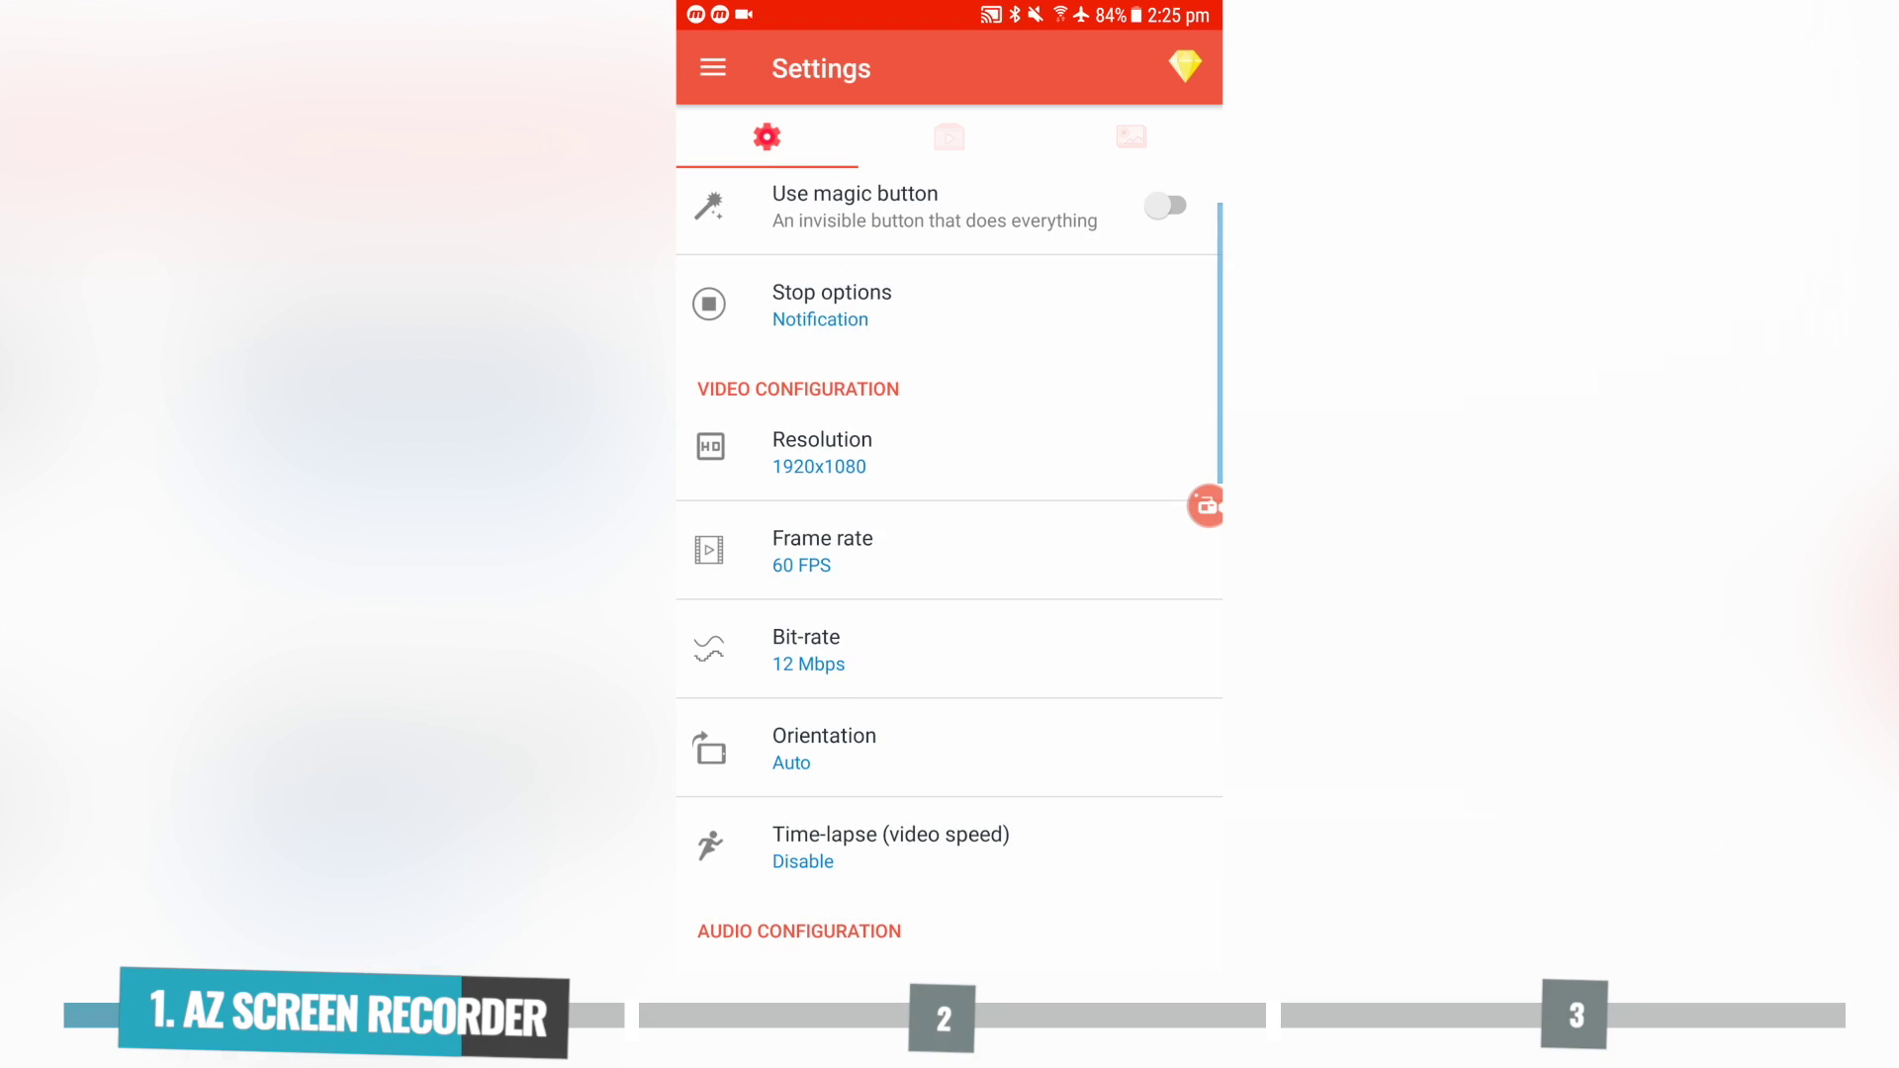
scroll(949, 593, "down", 3)
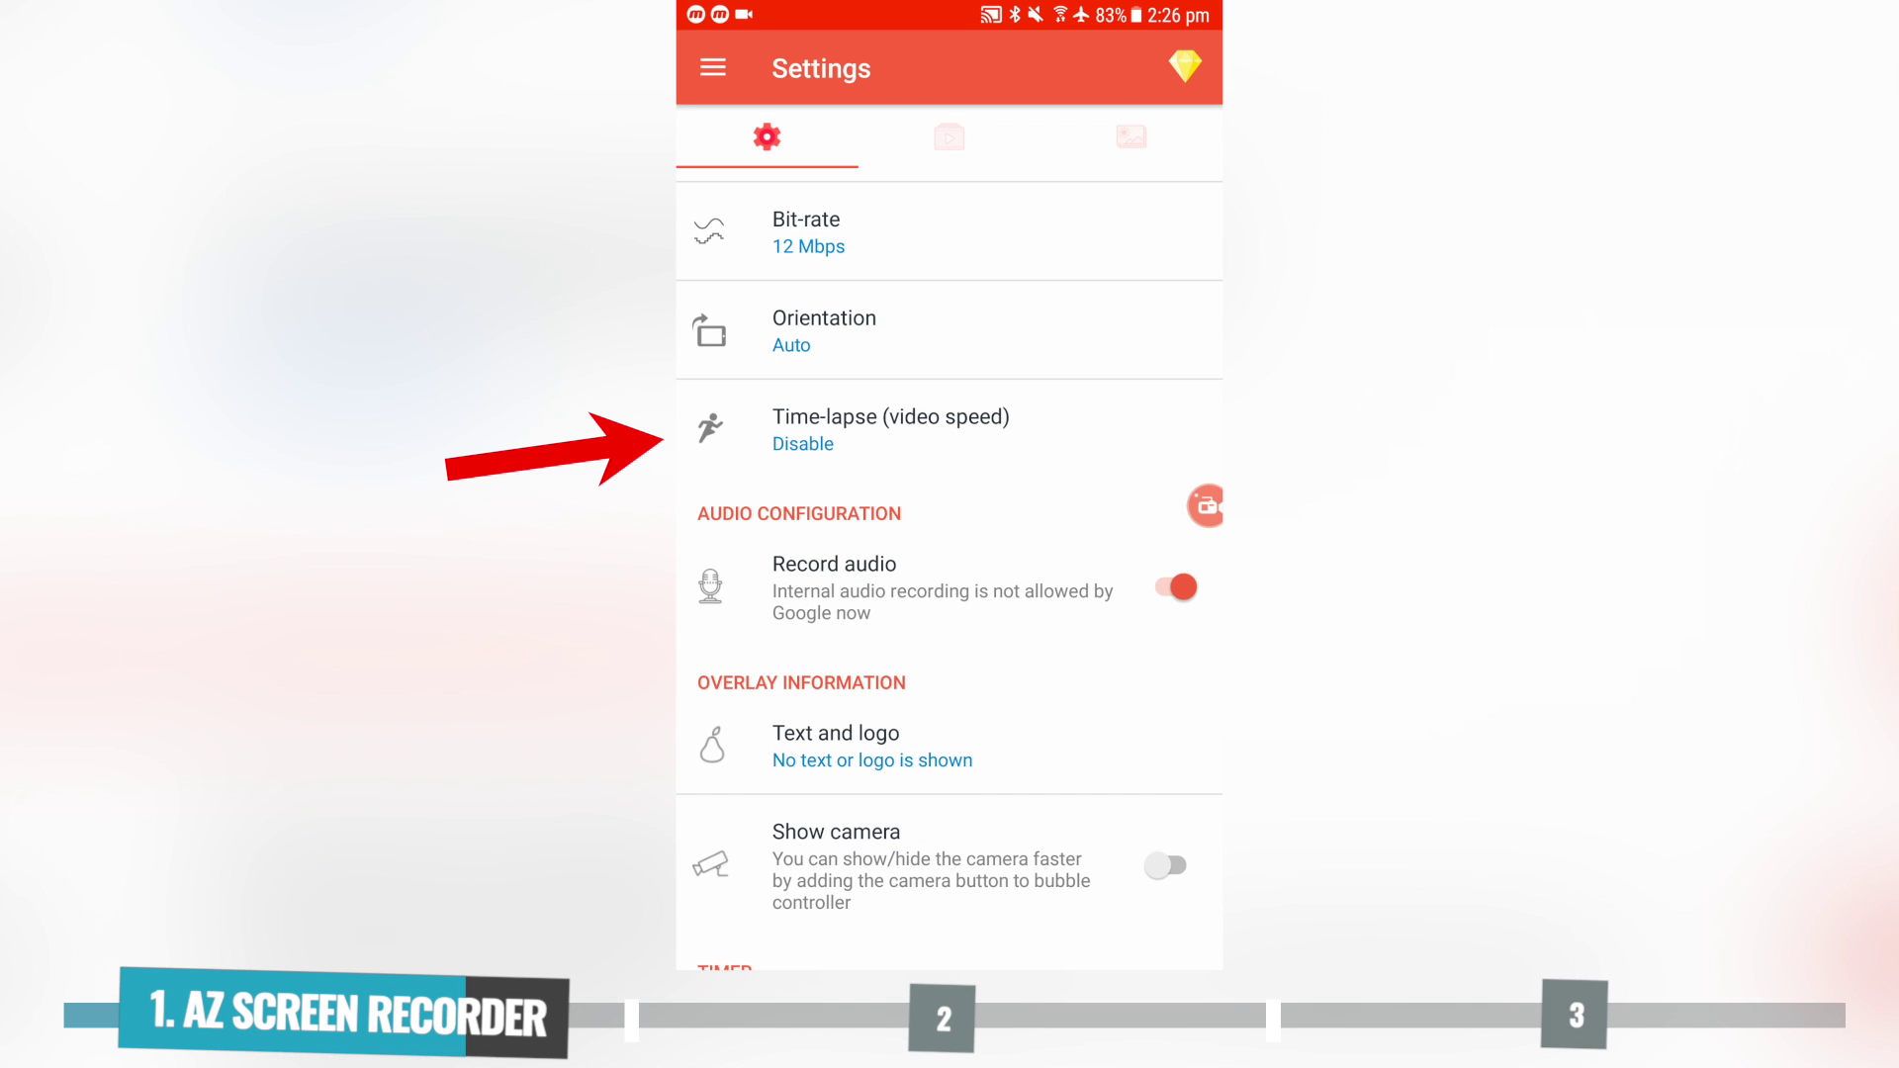
scroll(950, 593, "down", 2)
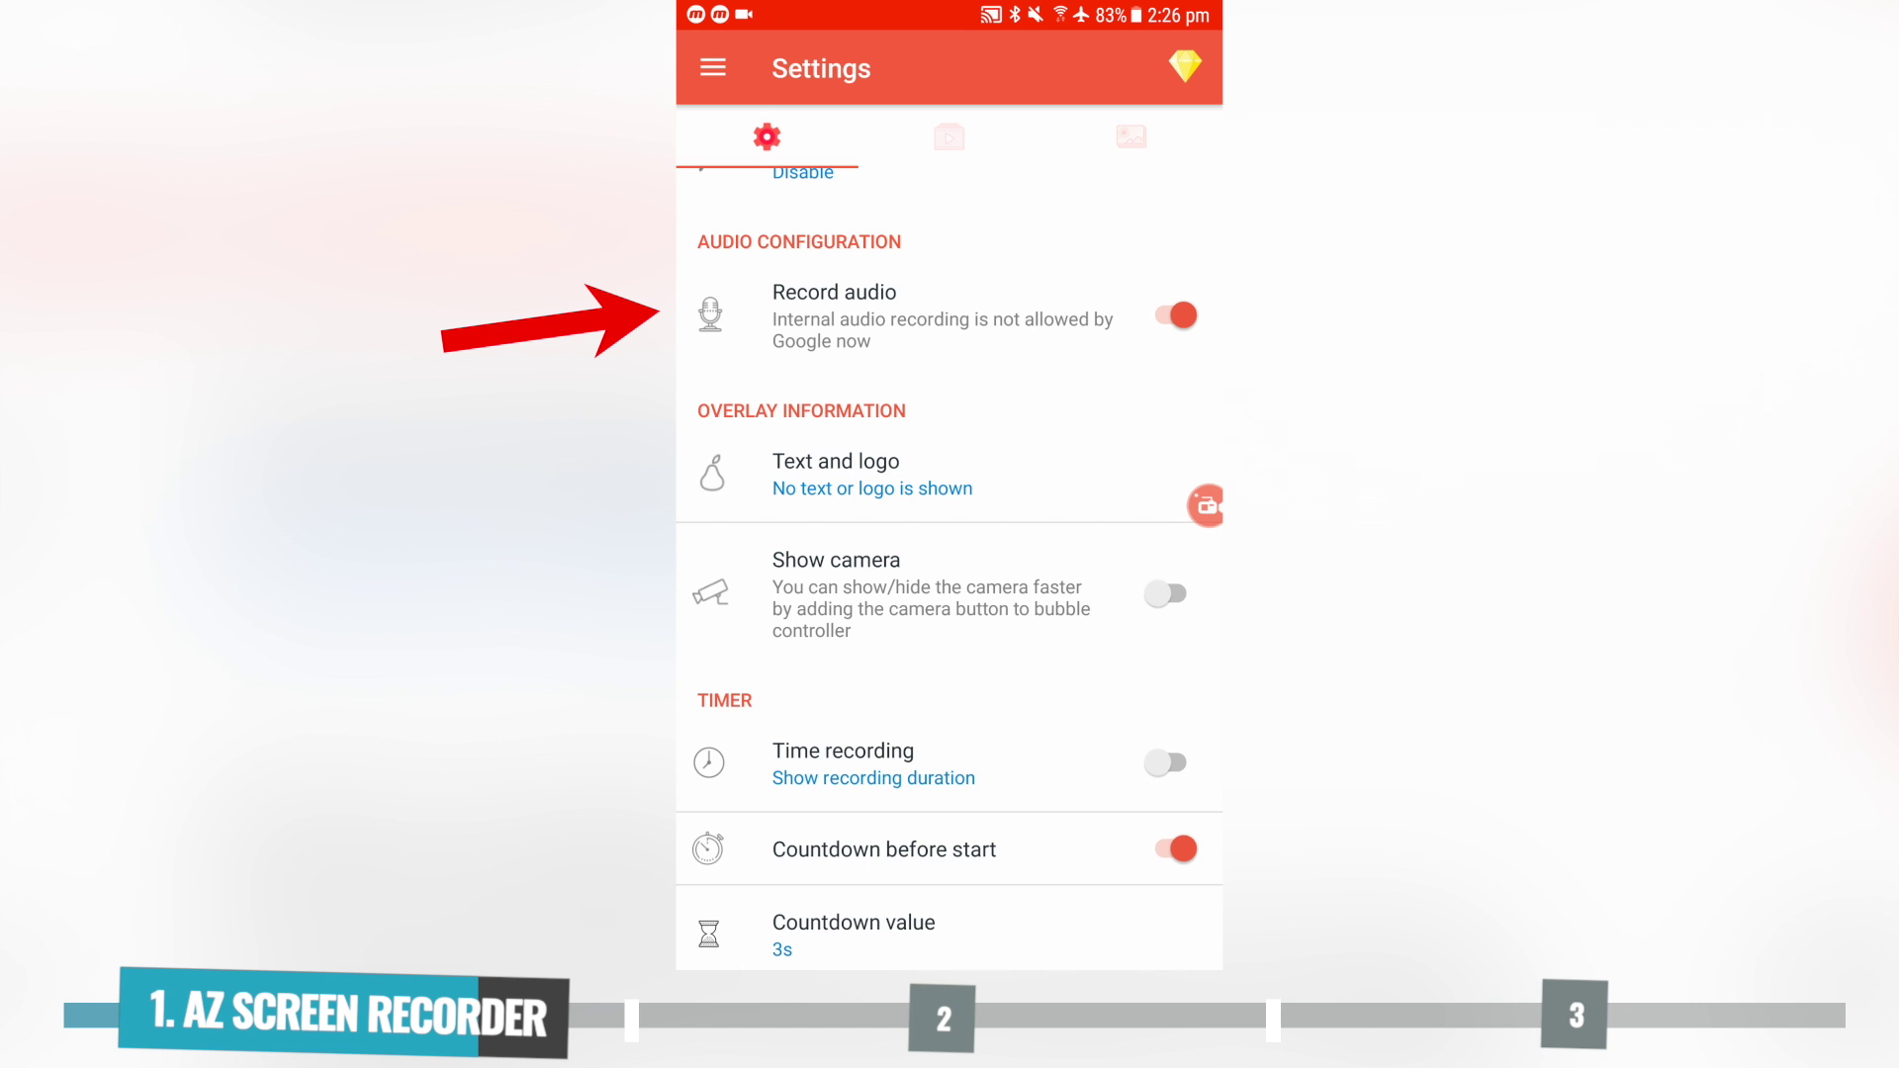
scroll(950, 594, "down", 2)
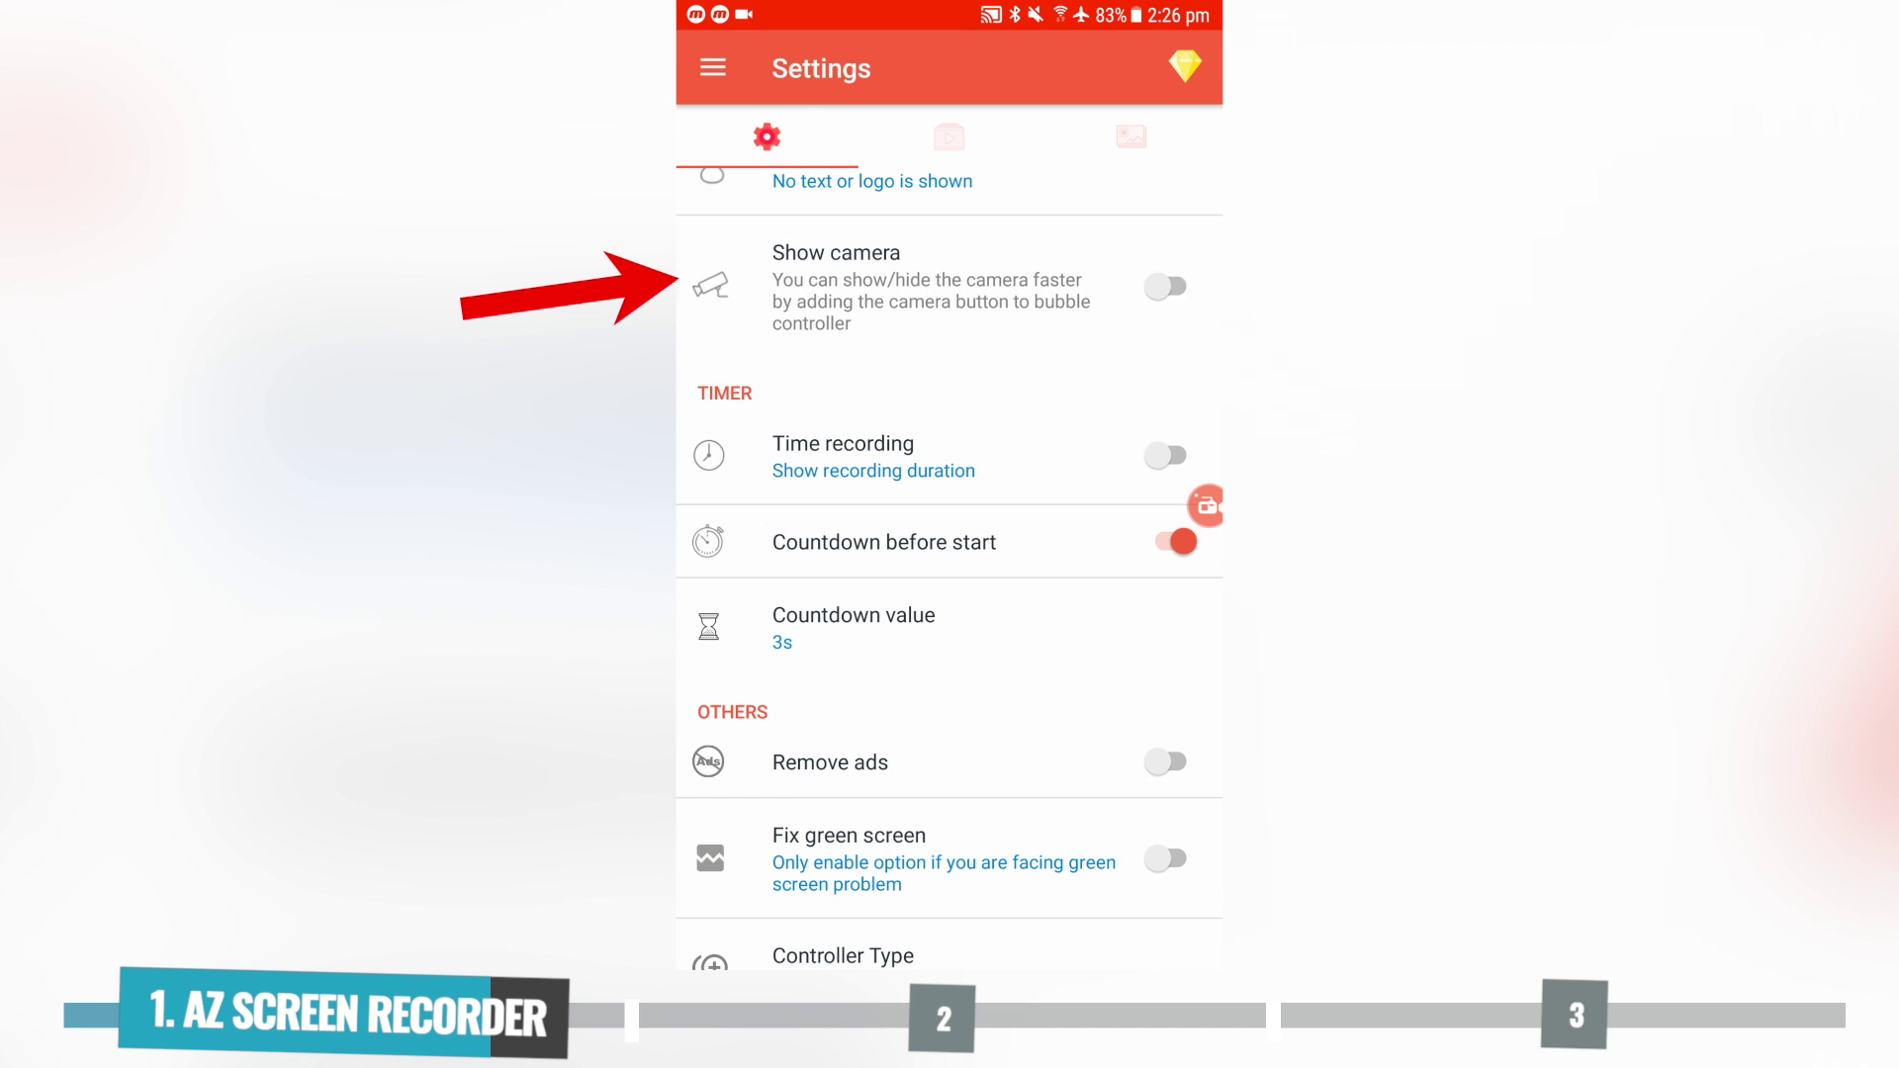
left_click(1166, 286)
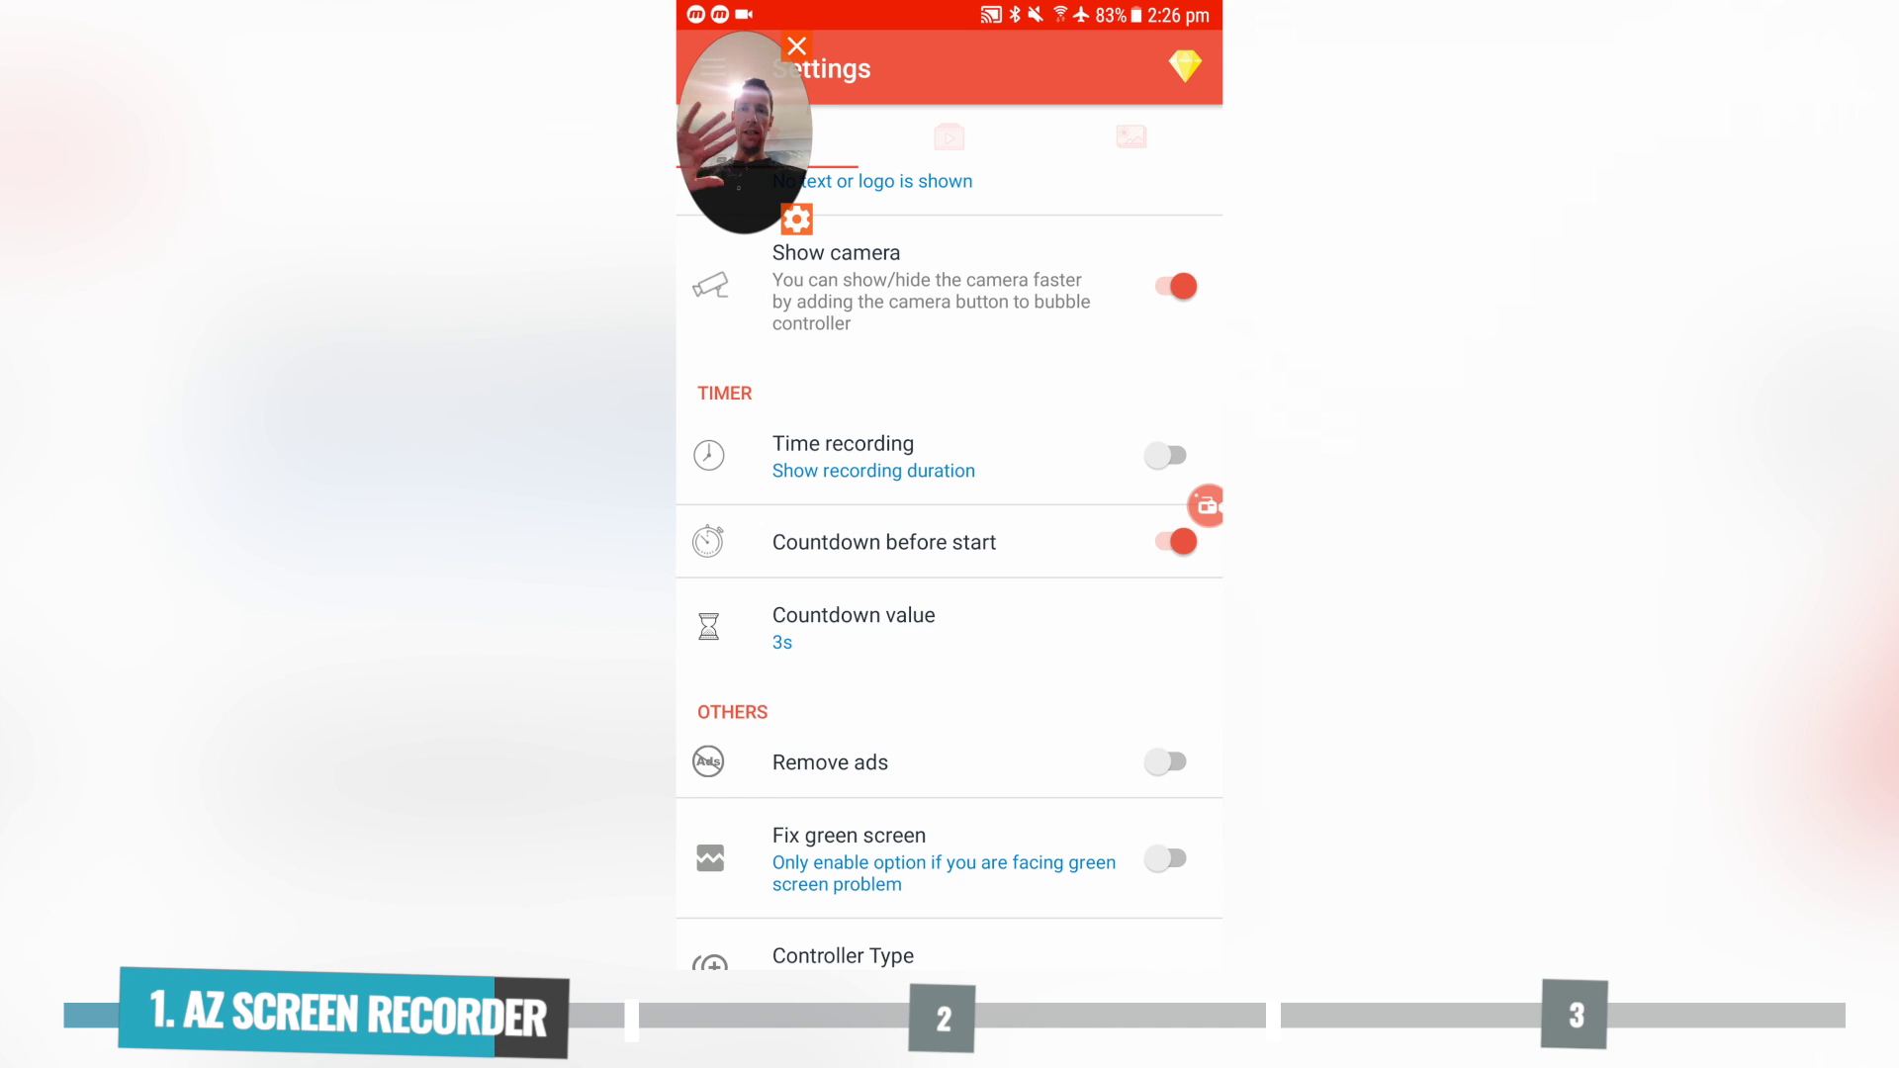
left_click(1166, 287)
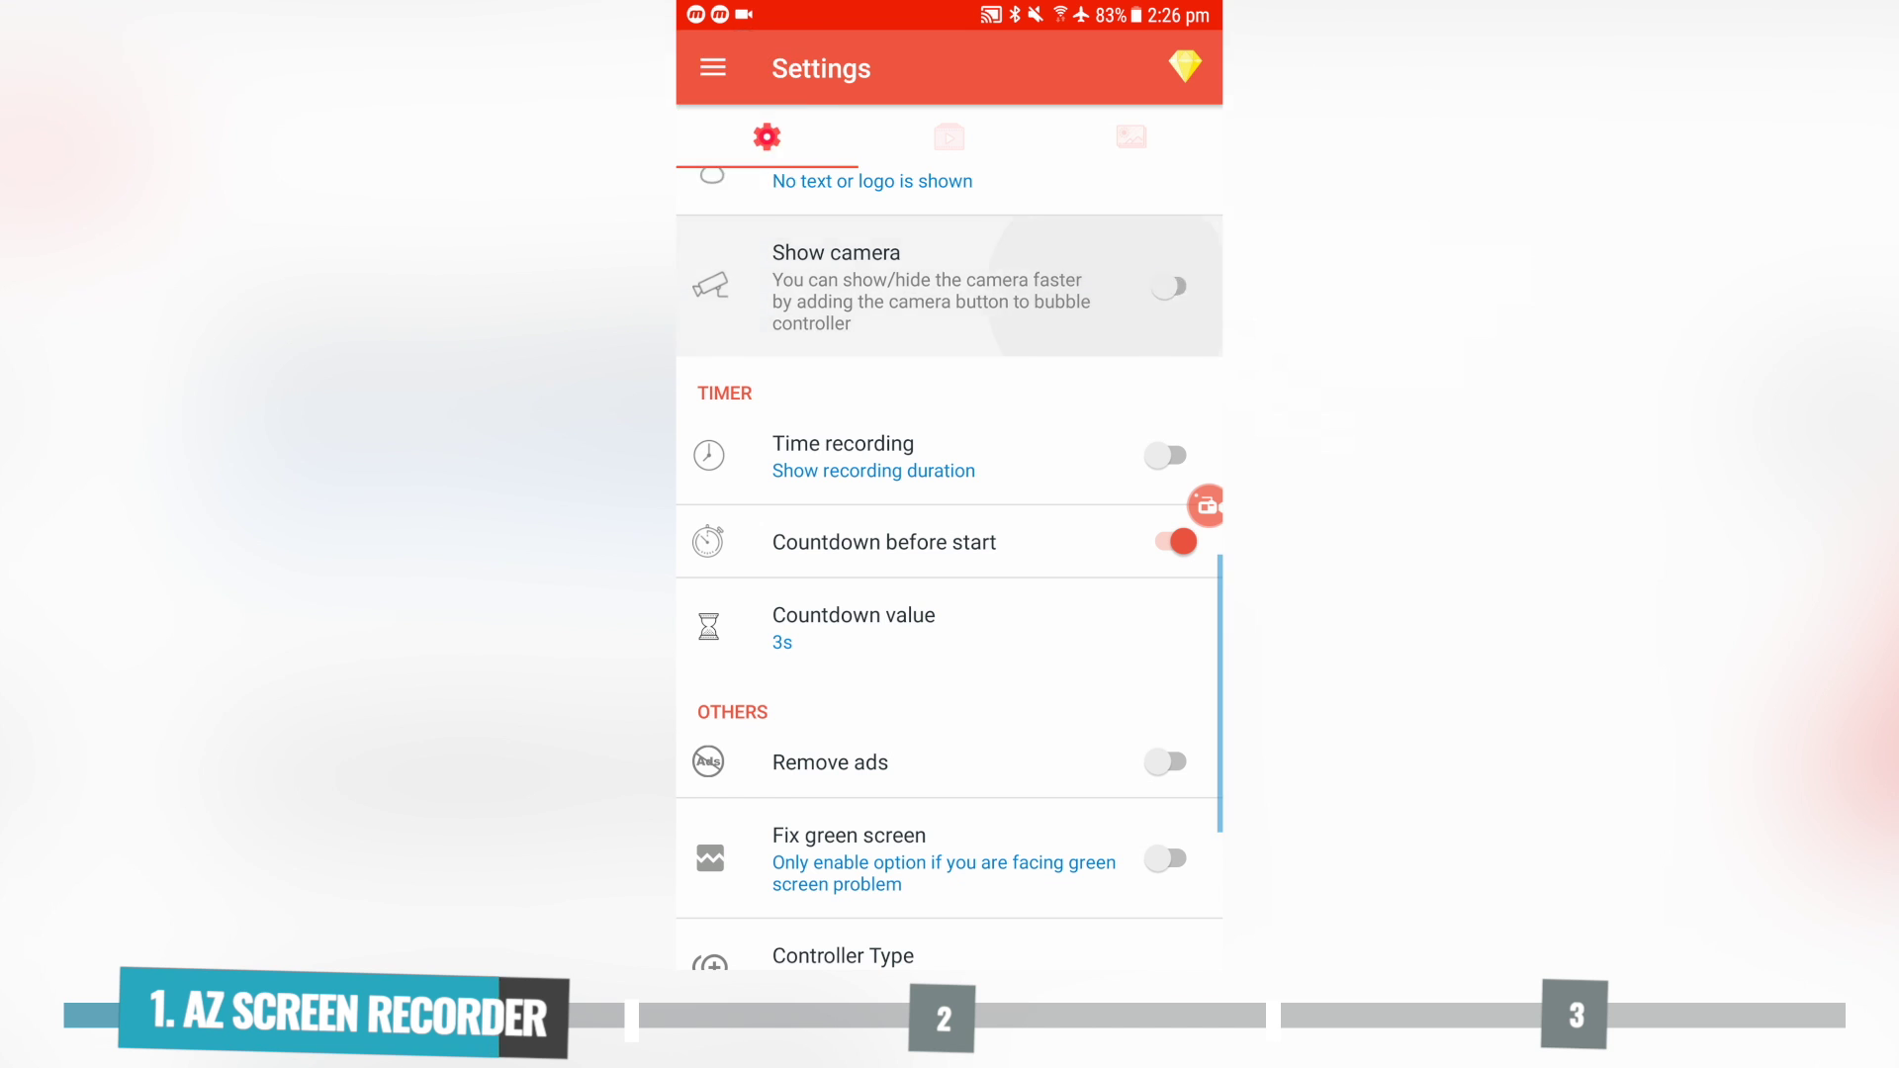
scroll(949, 594, "down", 3)
scroll(949, 594, "up", 1)
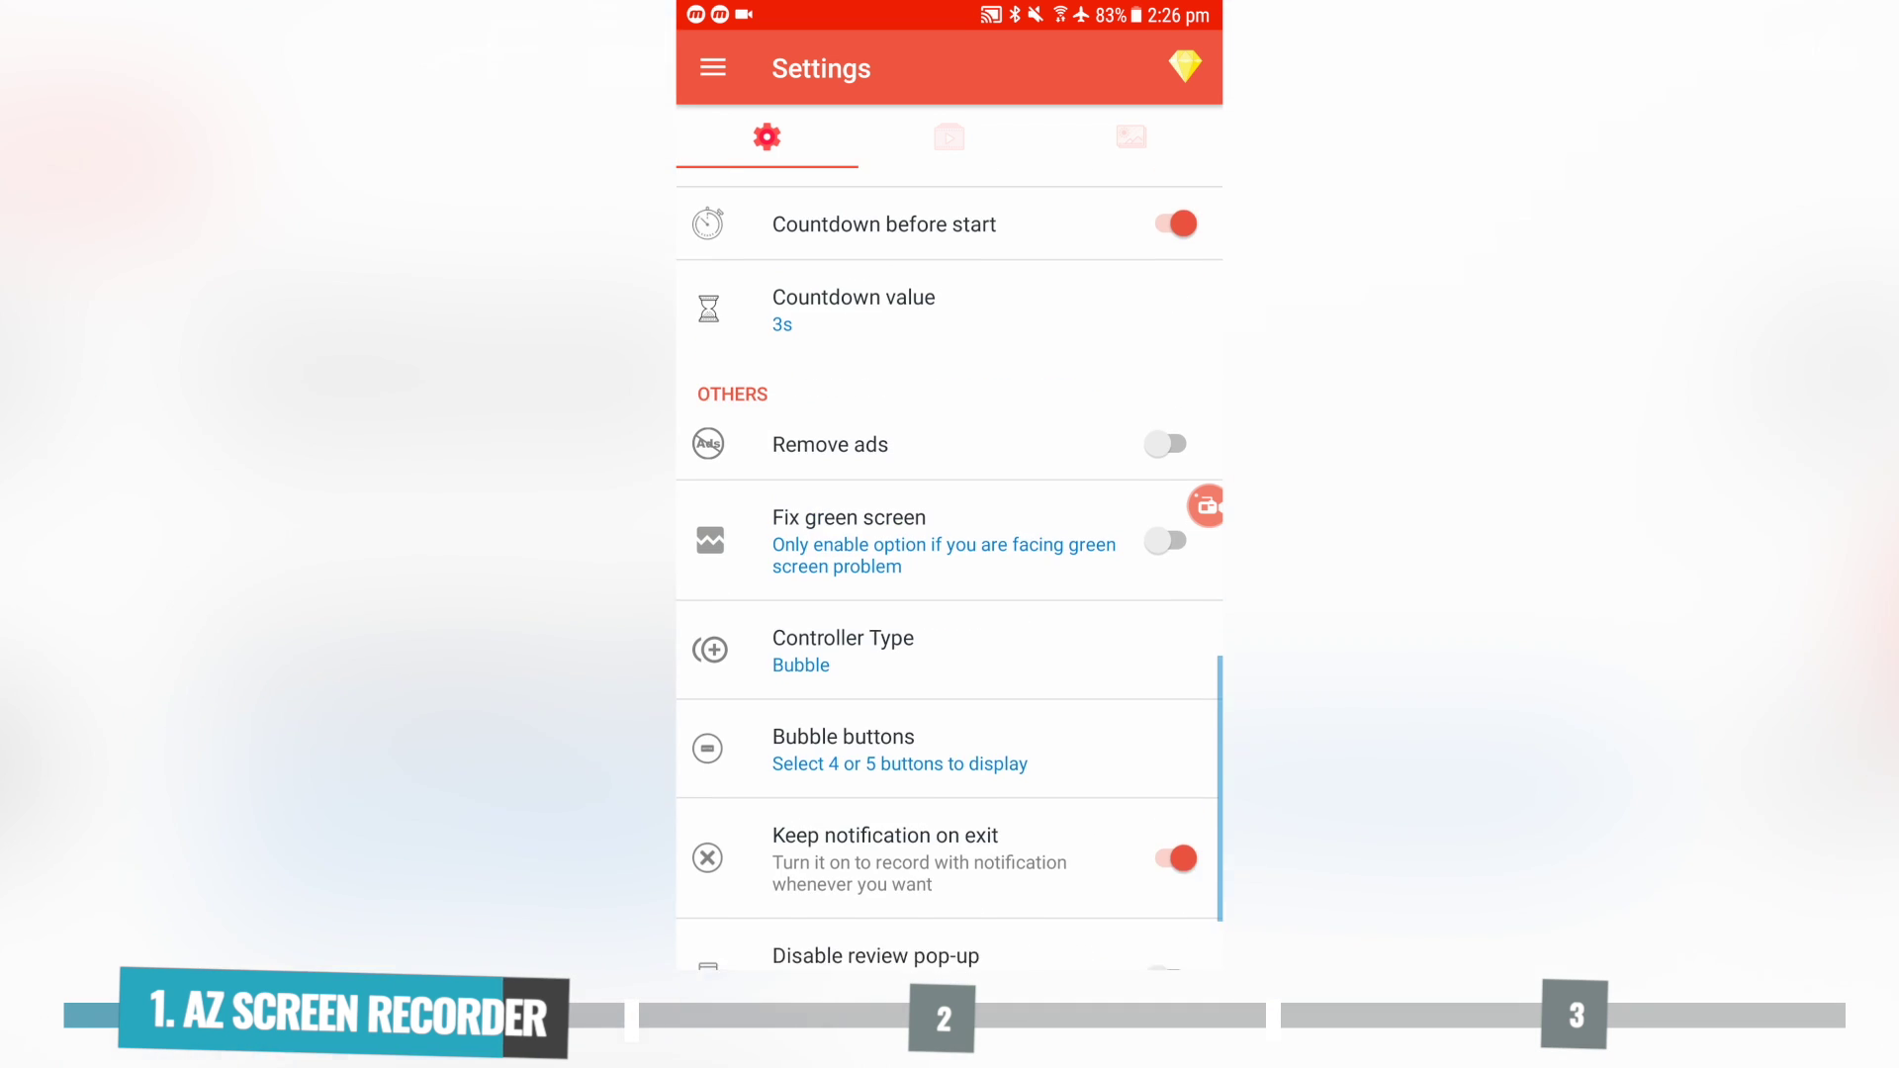
scroll(950, 594, "down", 2)
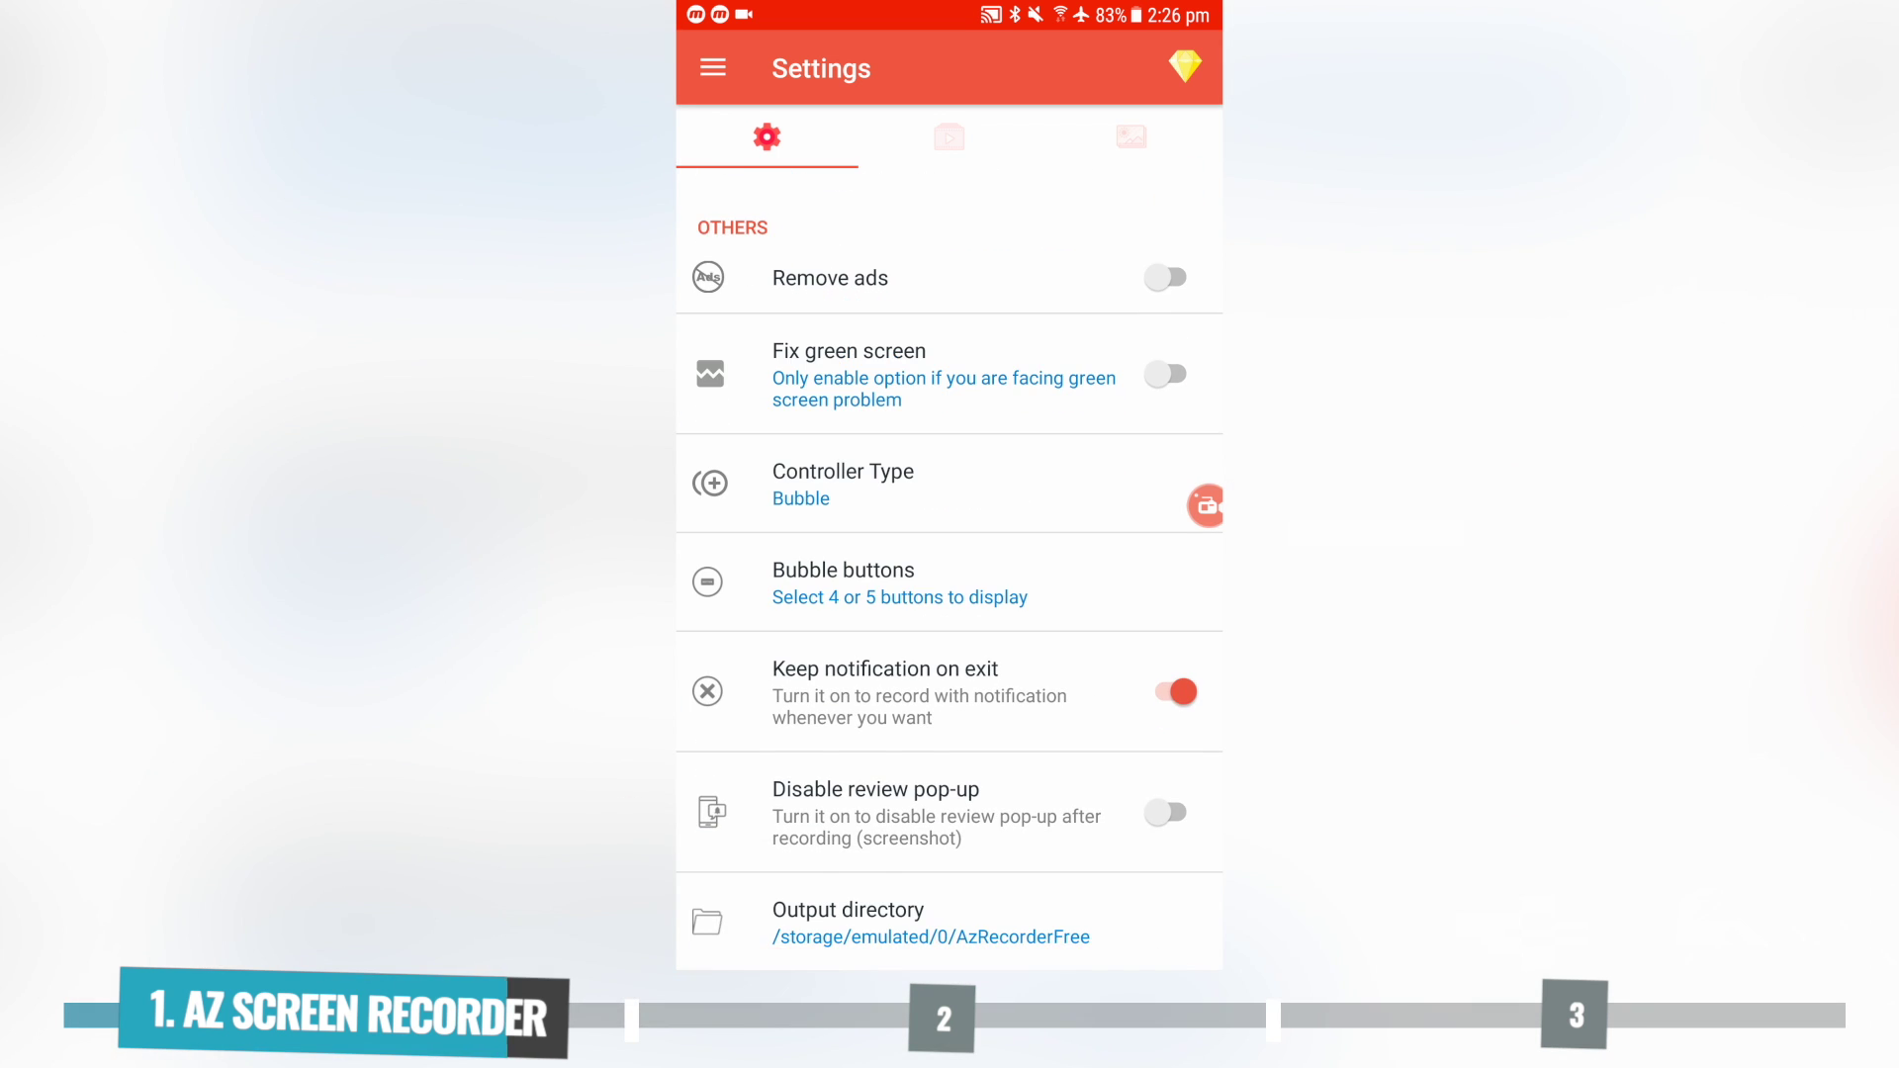
scroll(950, 593, "up", 10)
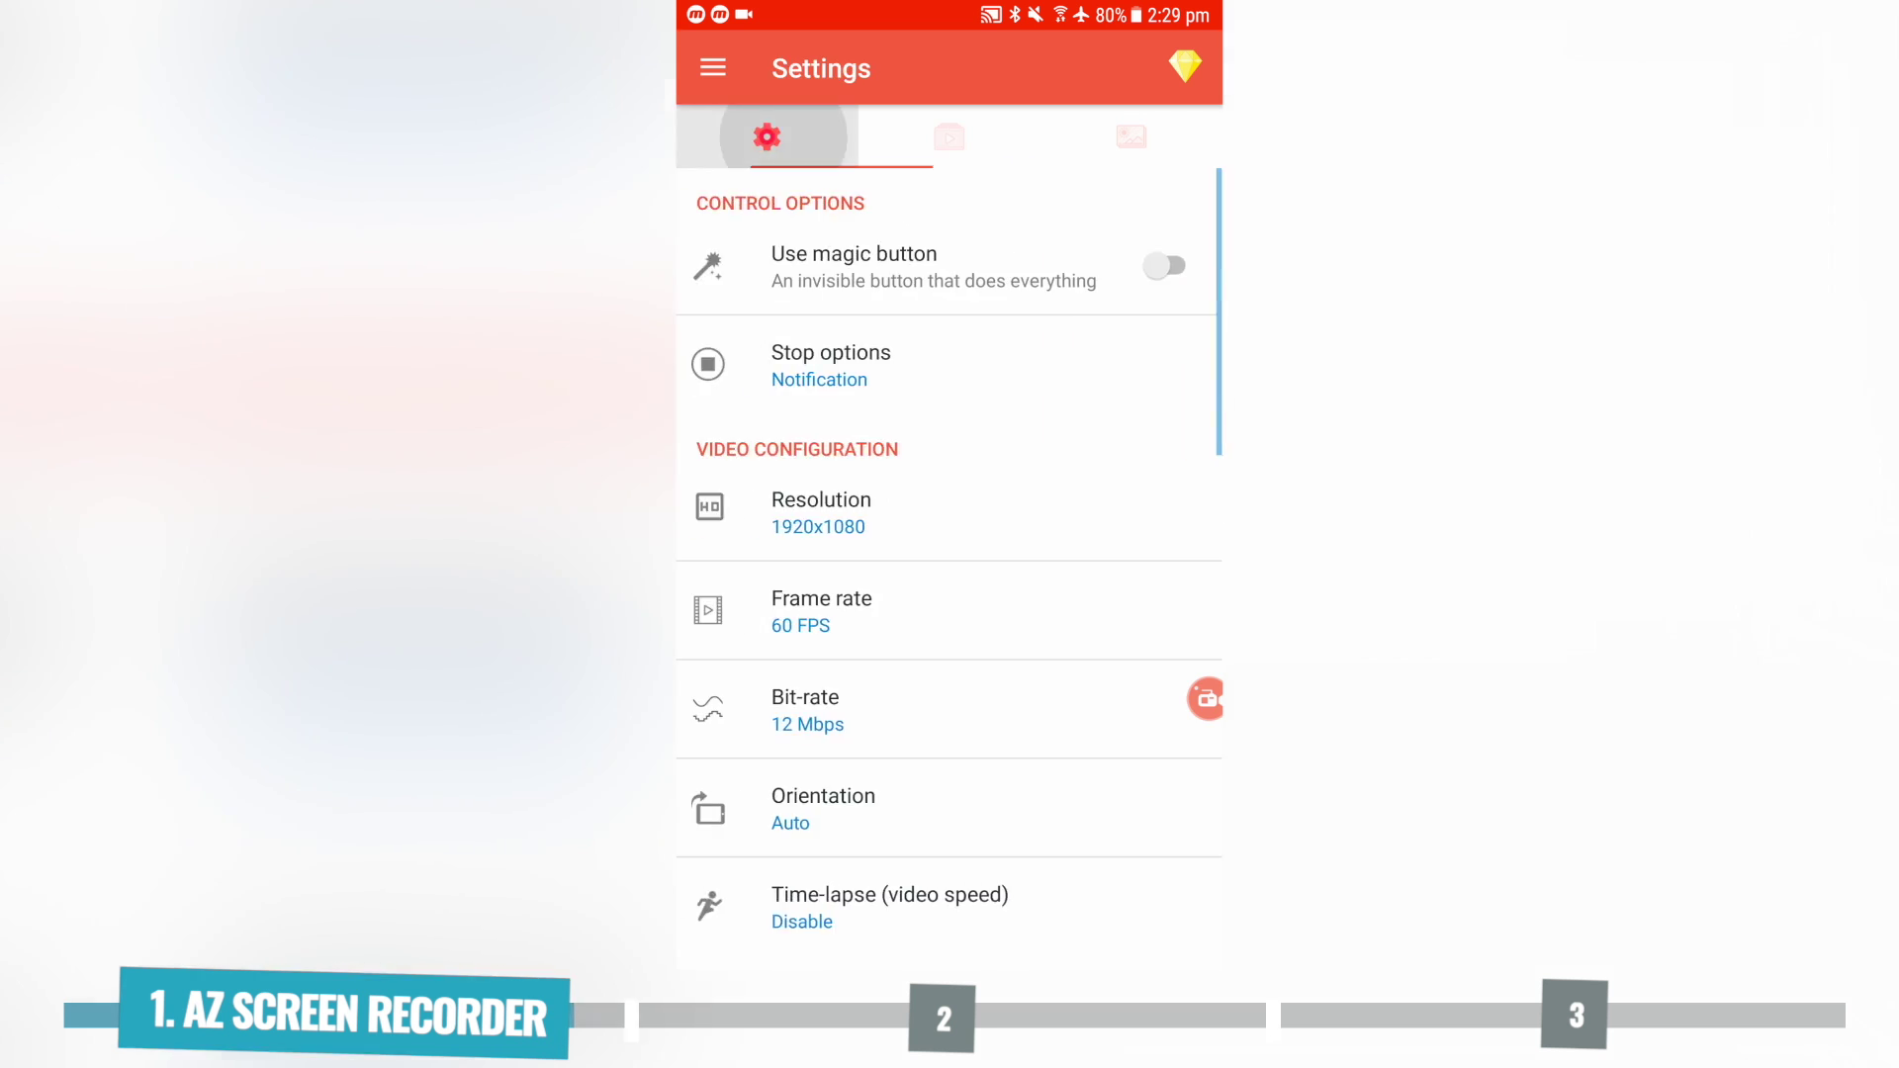
scroll(949, 565, "down", 15)
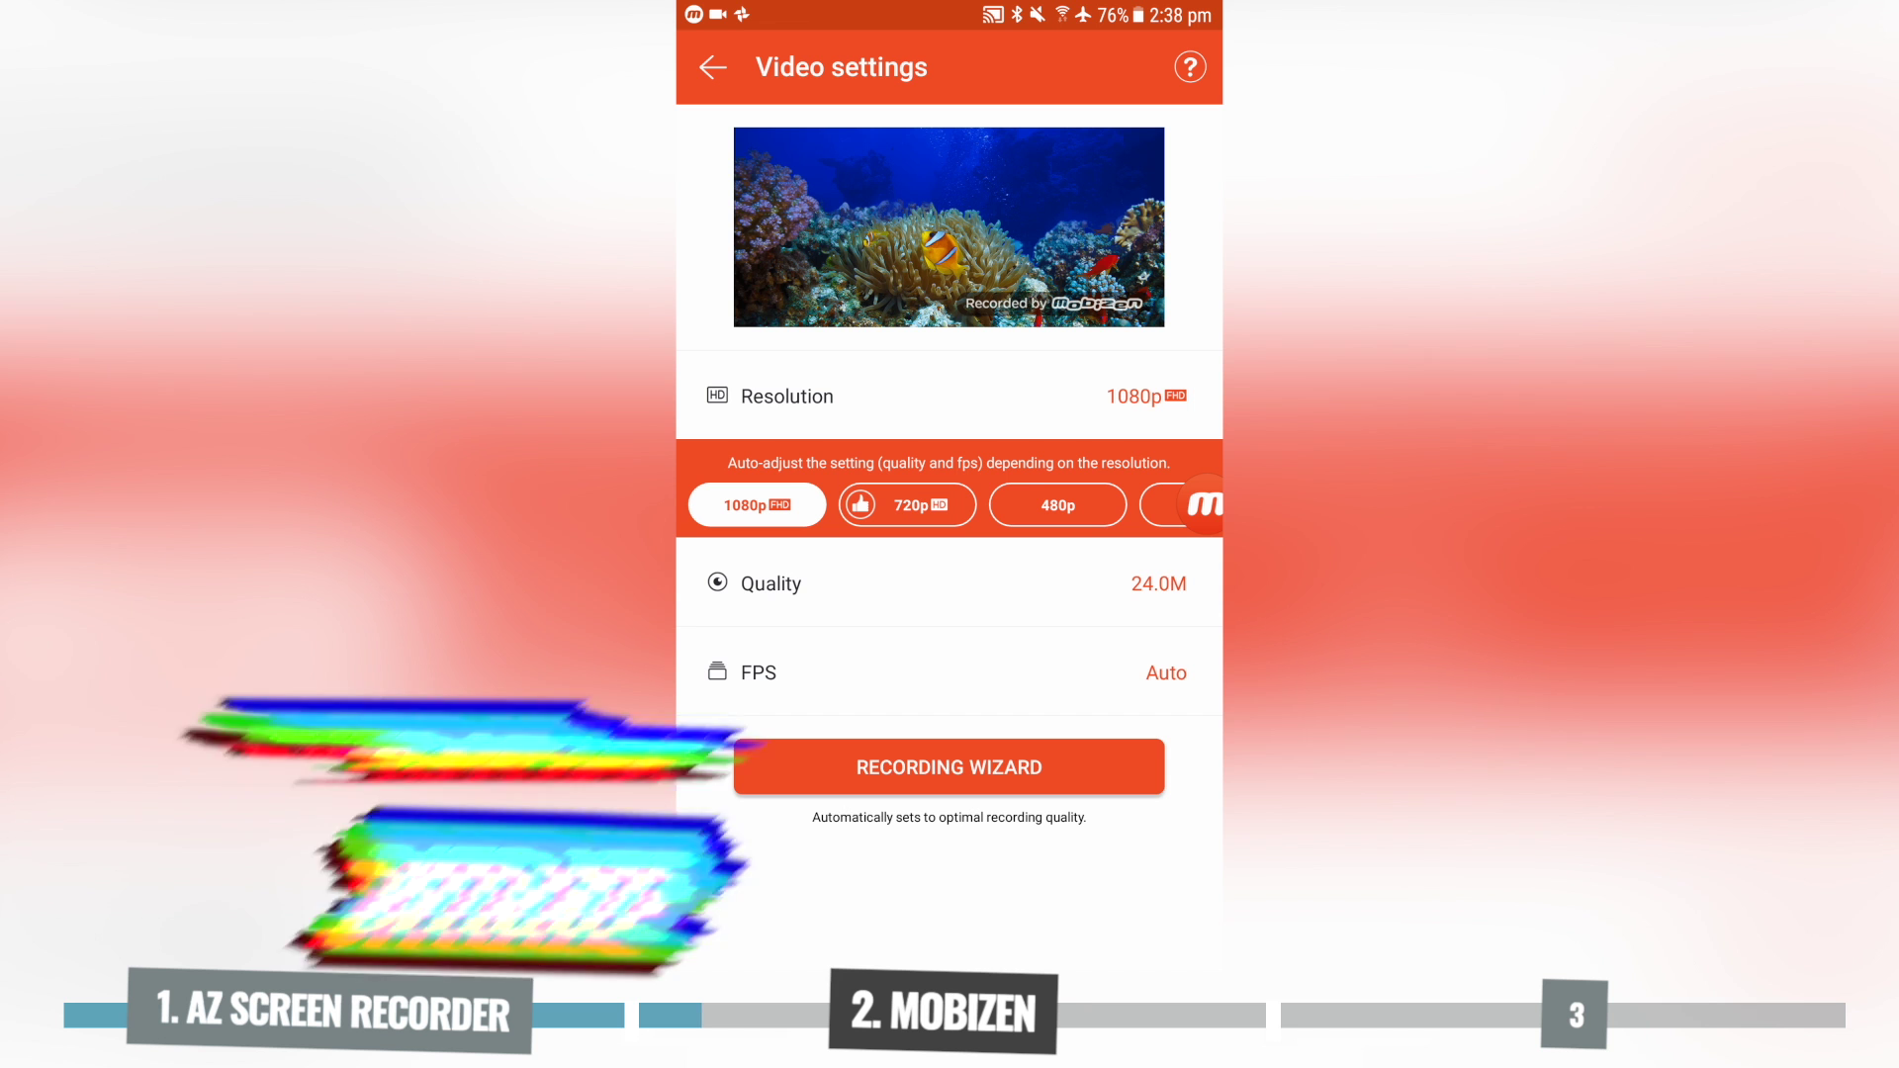
Step: Show Mobizen's bitrate choices for recording quality
left_click(771, 584)
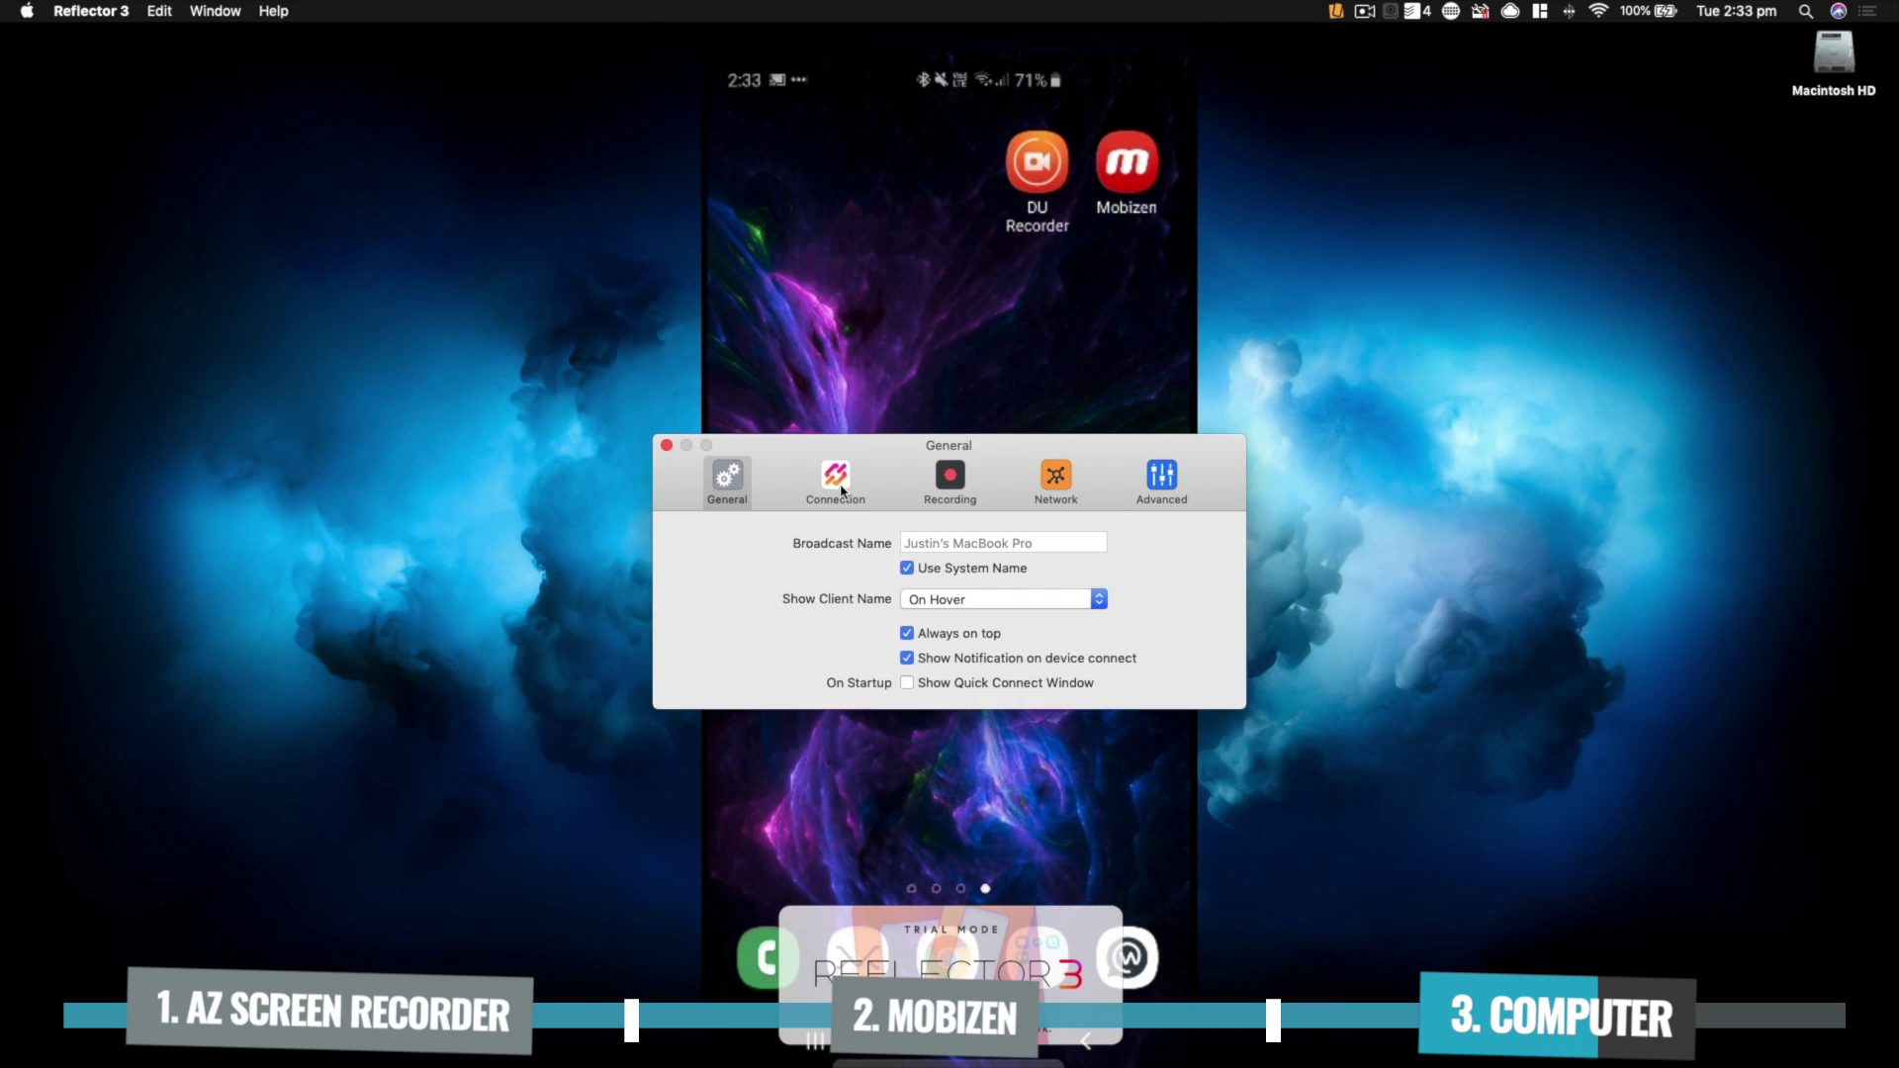
Step: Check the AirPlay resolution list, keeping 1080p, and set Recording Quality to Very High
left_click(836, 482)
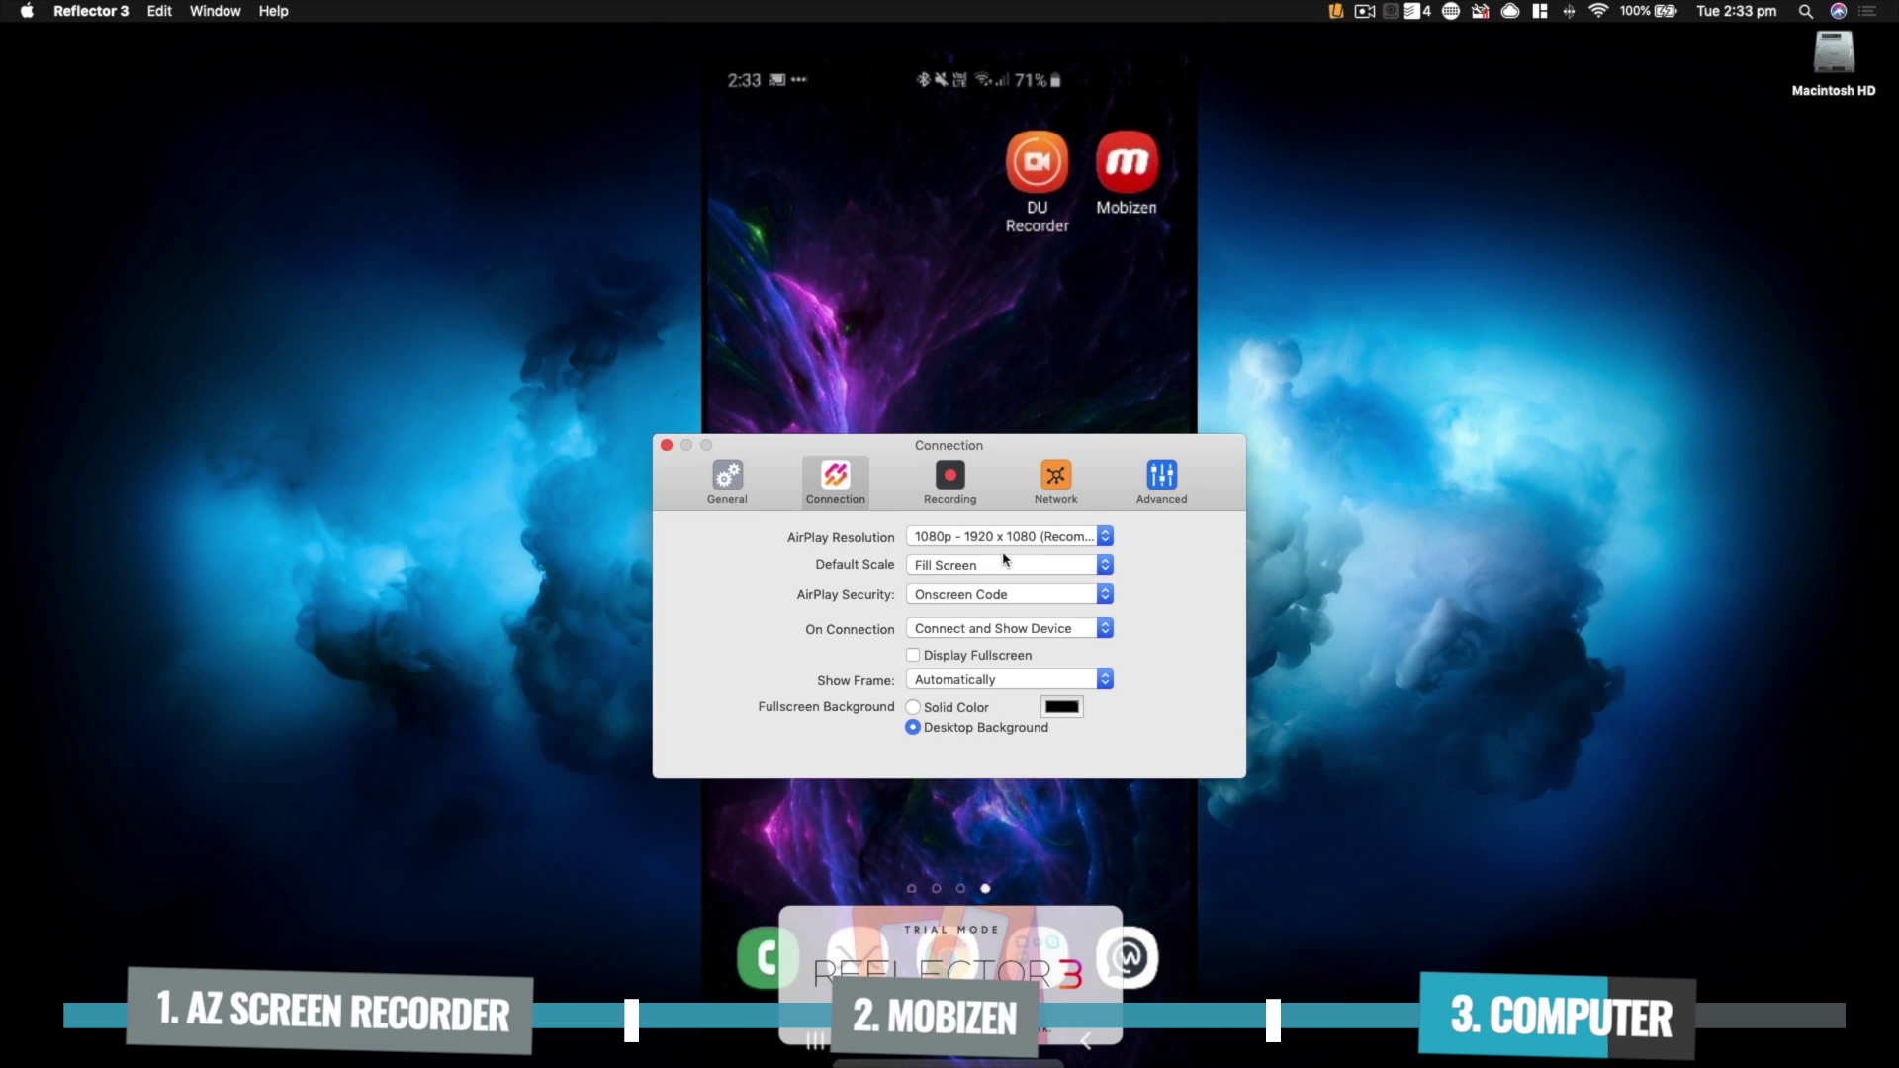
left_click(941, 541)
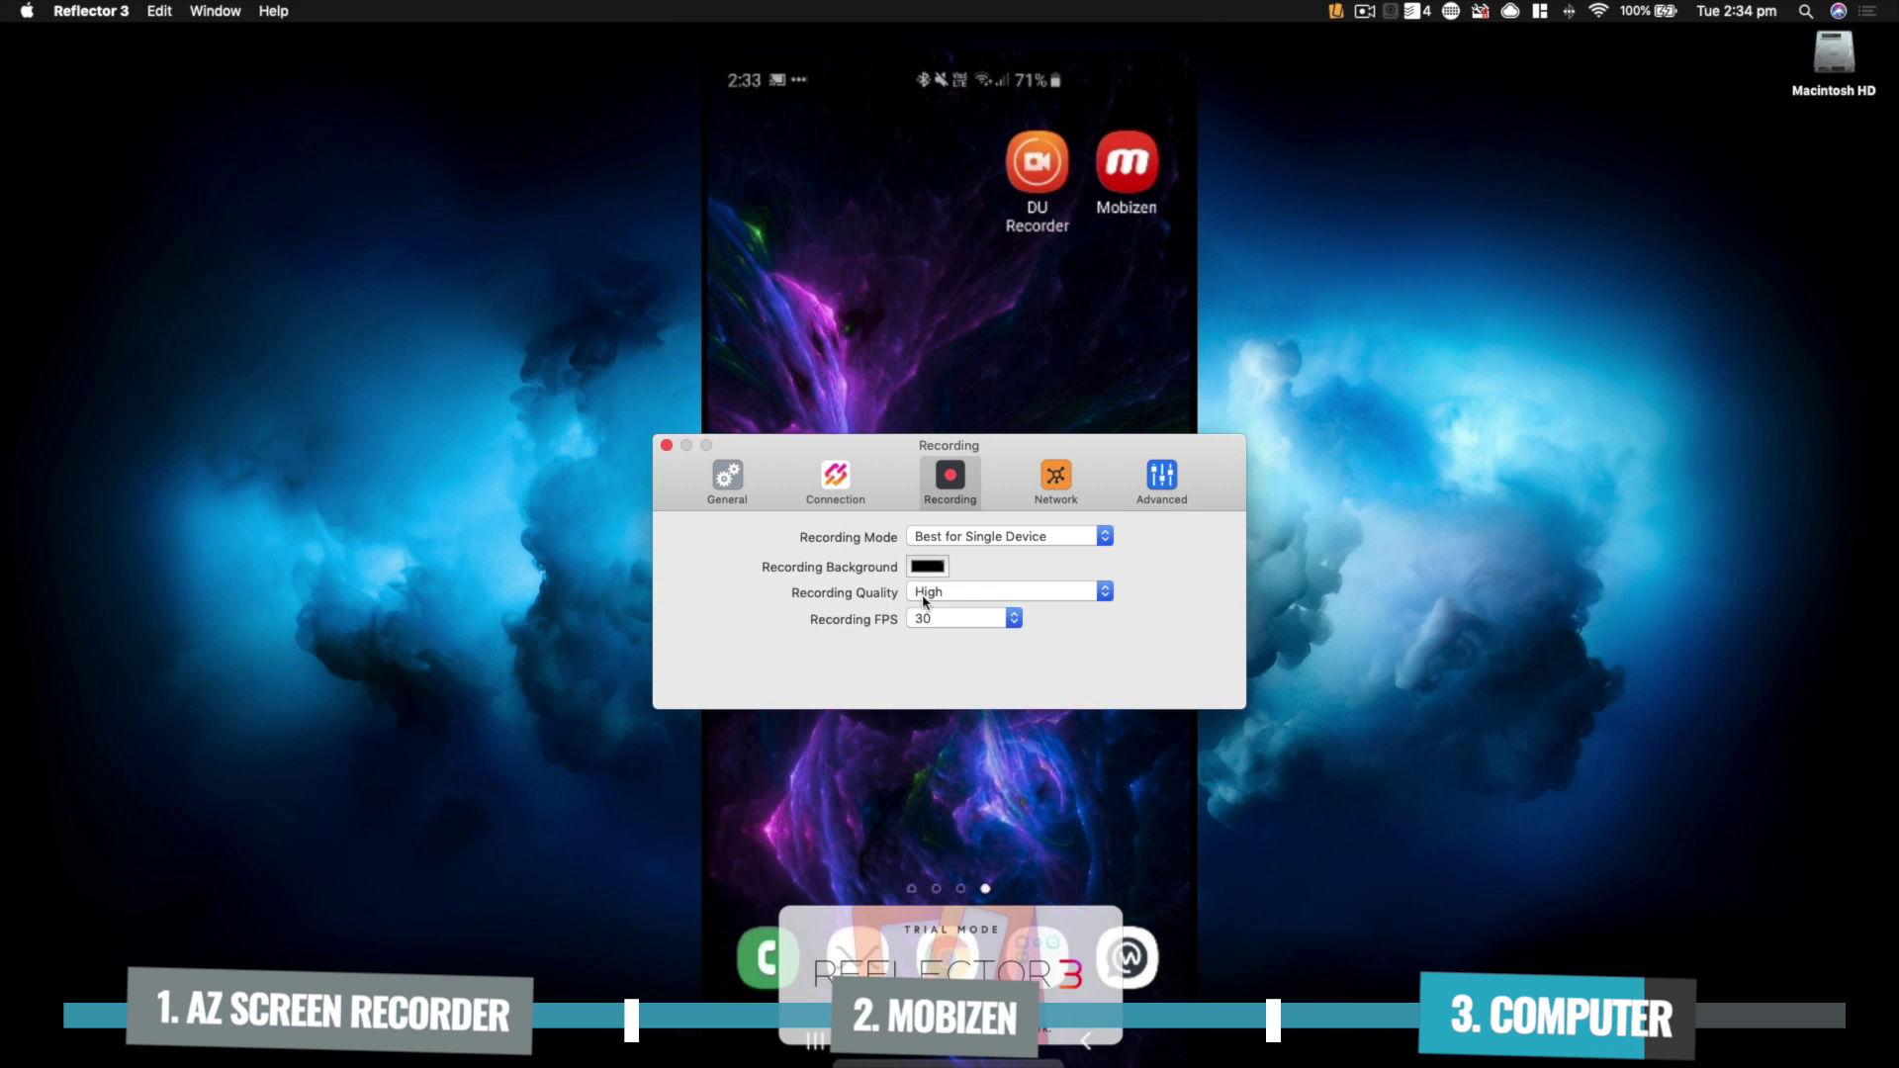
left_click(991, 595)
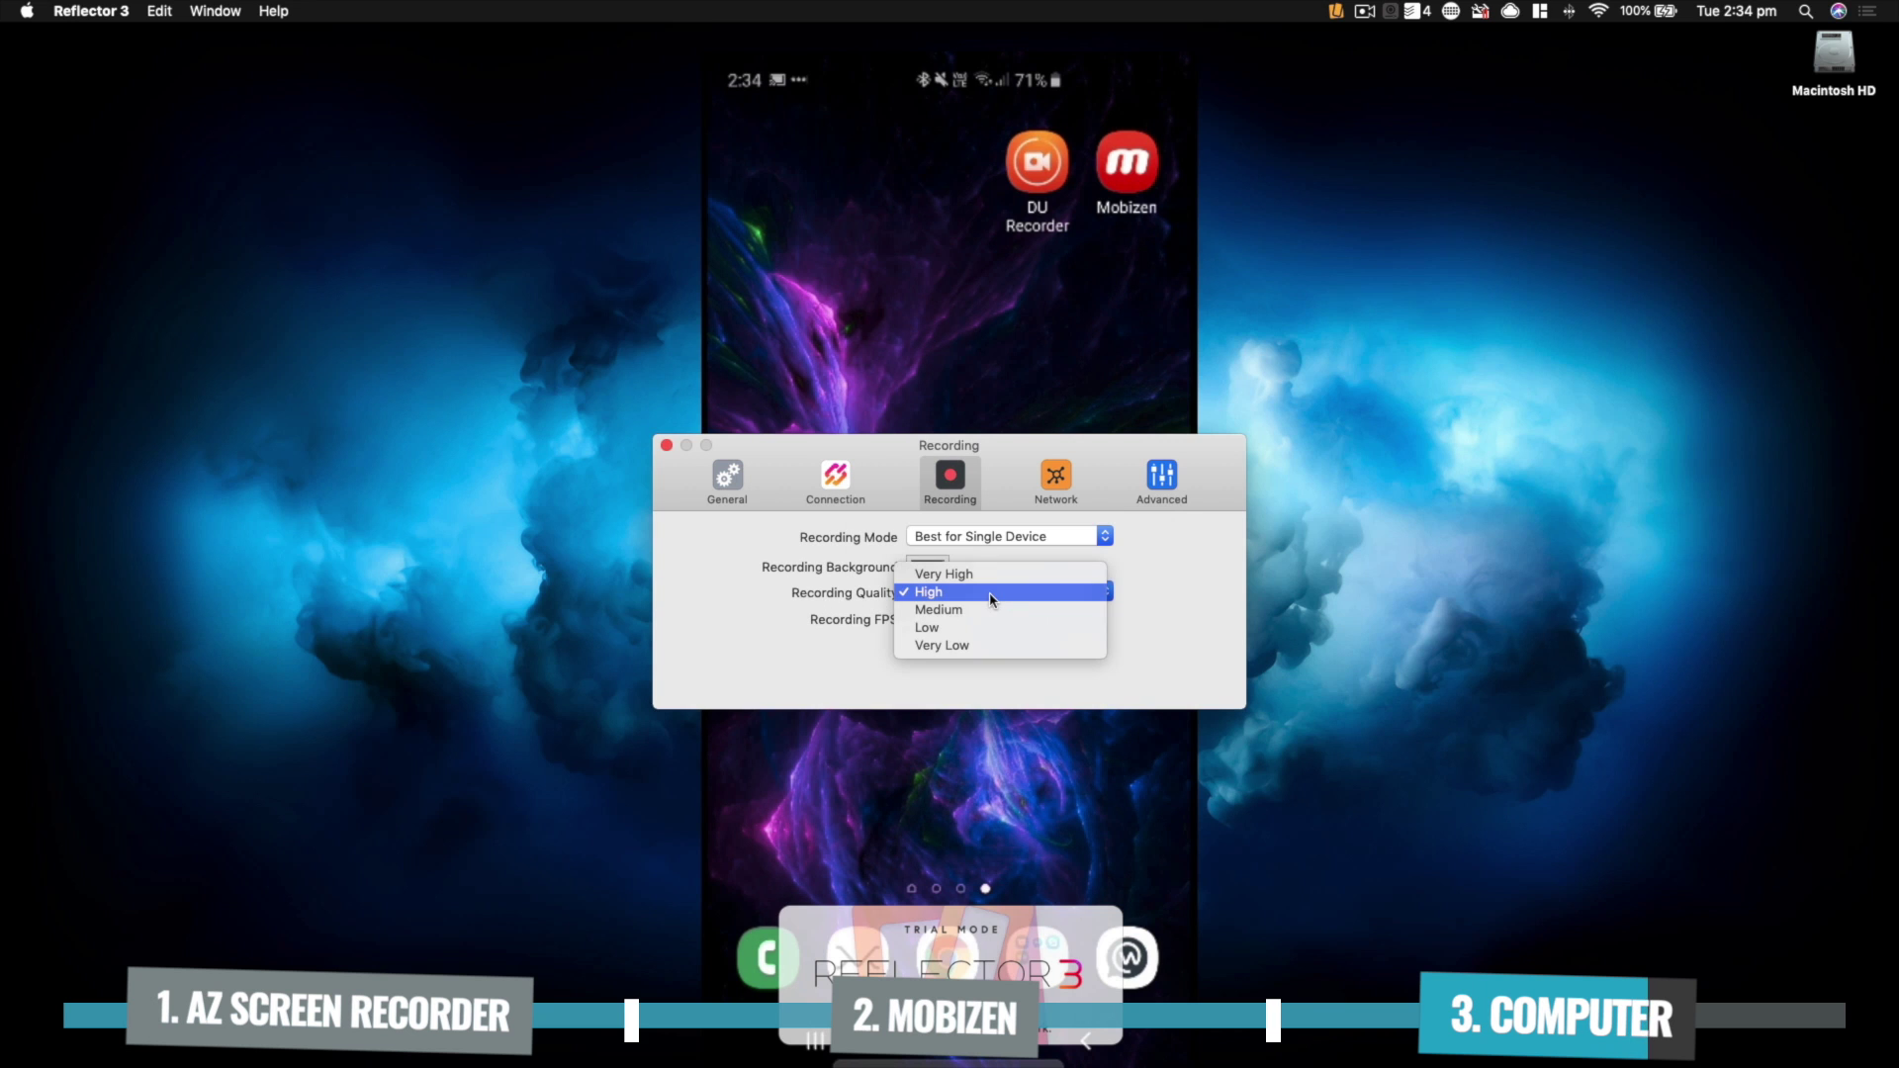
left_click(990, 573)
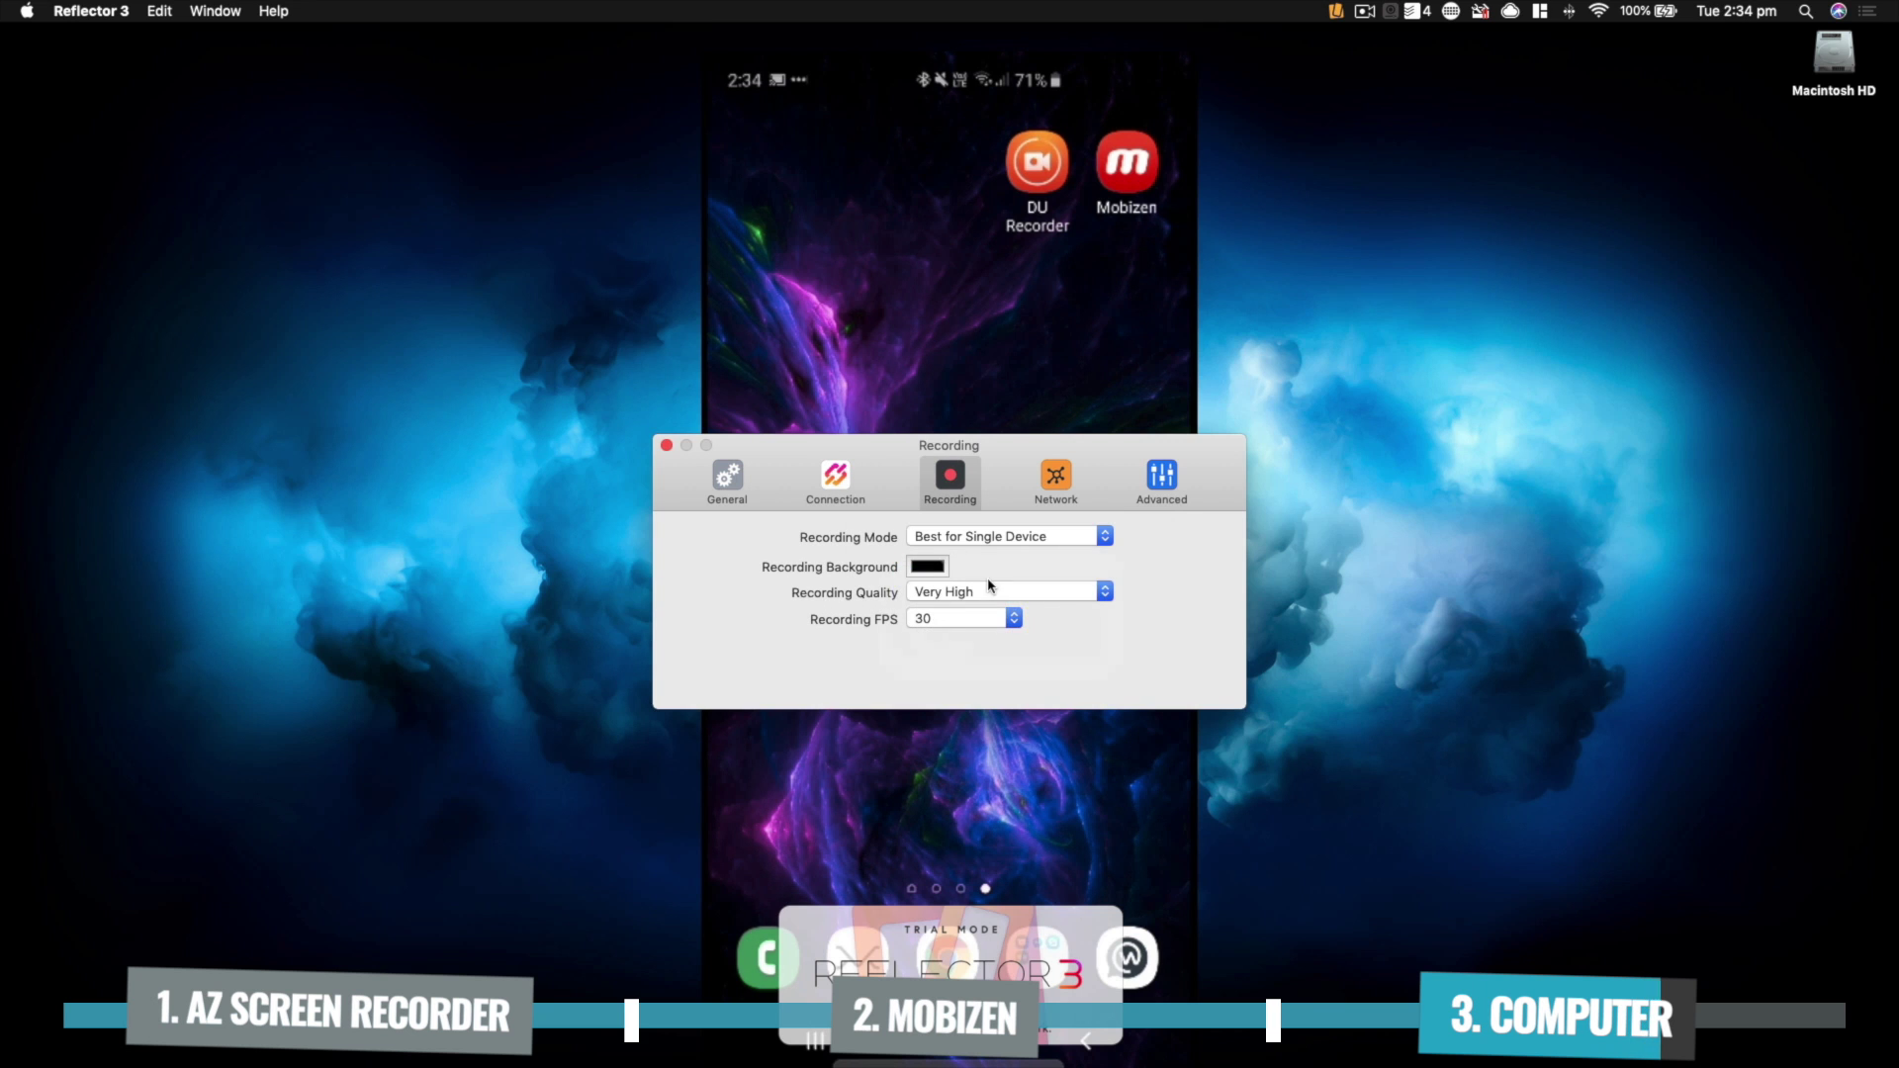